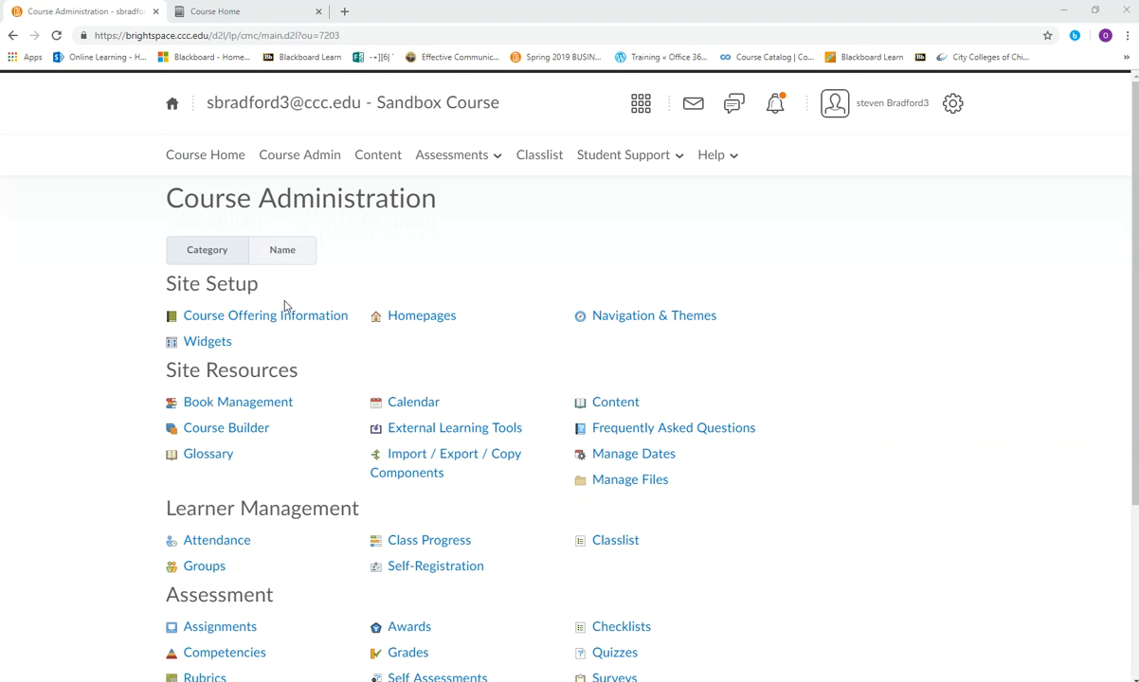
- Open Course Builder and start adding Pearson content to the Pearson My Lab module
left_click(223, 431)
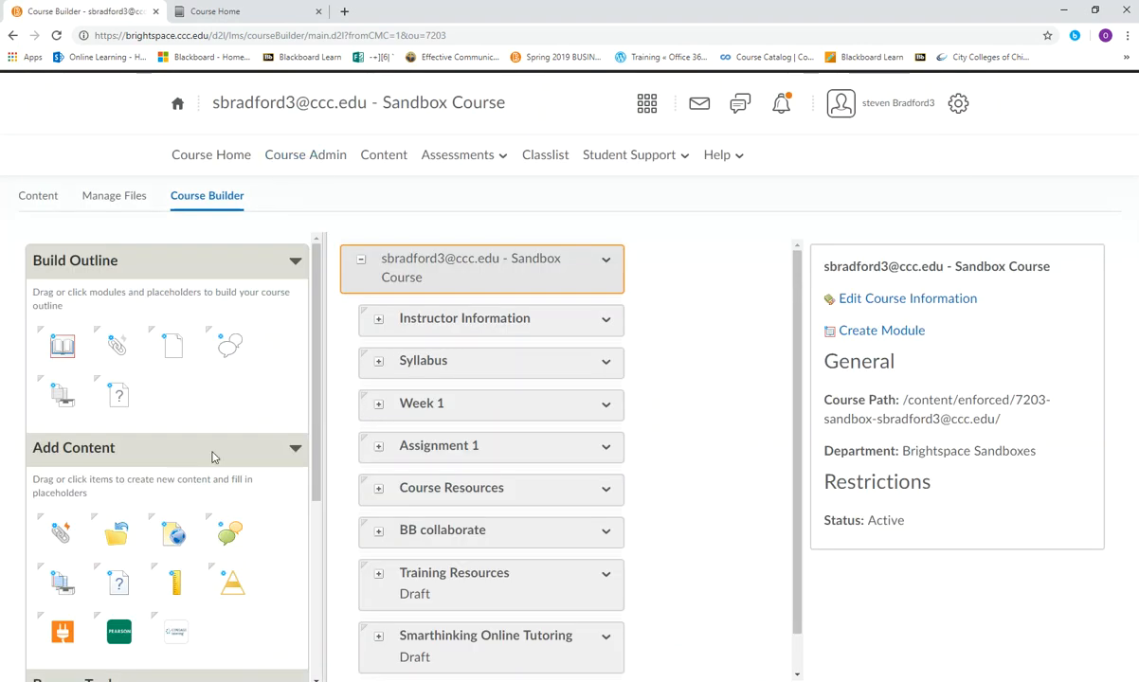
scroll(280, 427, "down", 2)
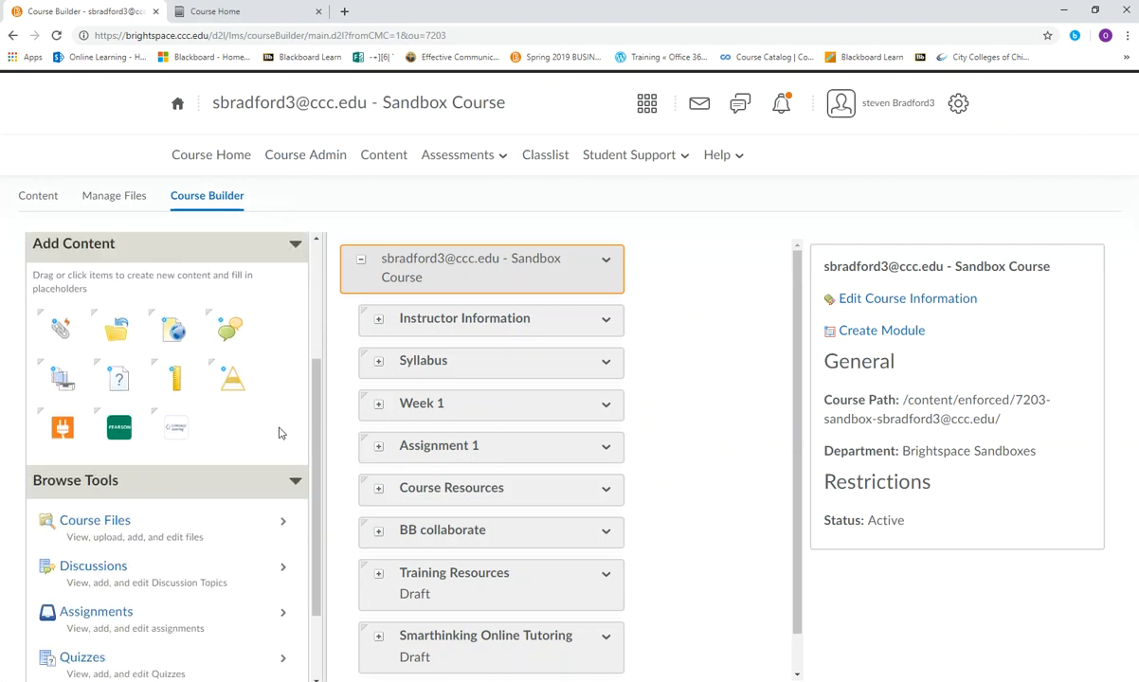
left_click(118, 428)
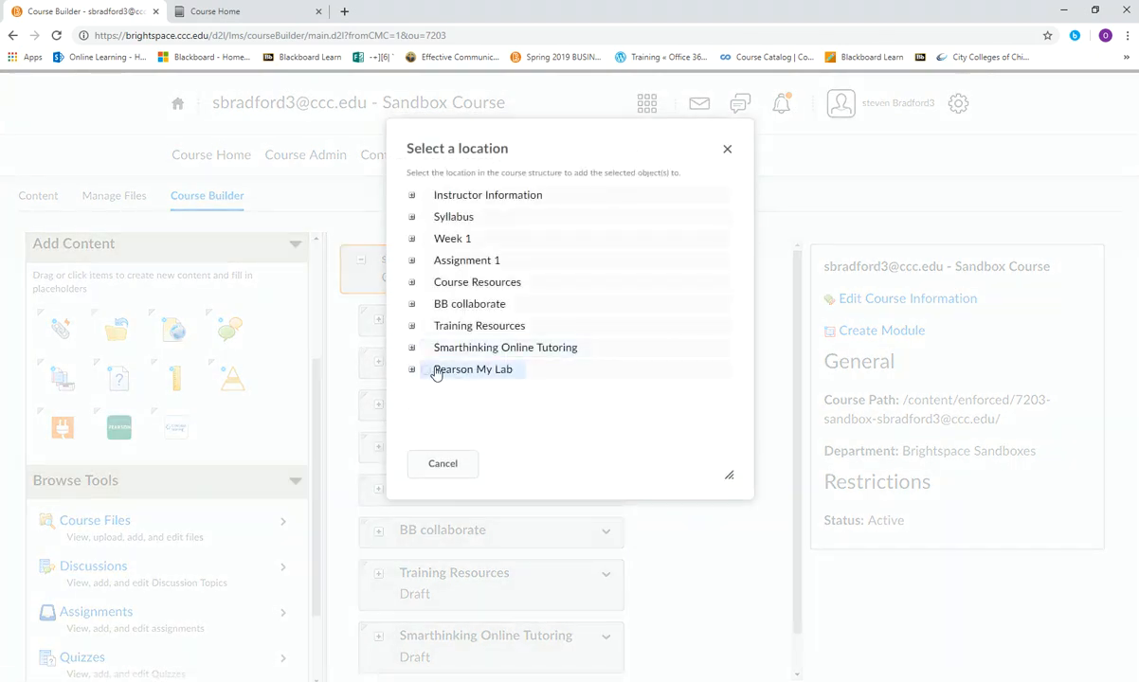
left_click(463, 376)
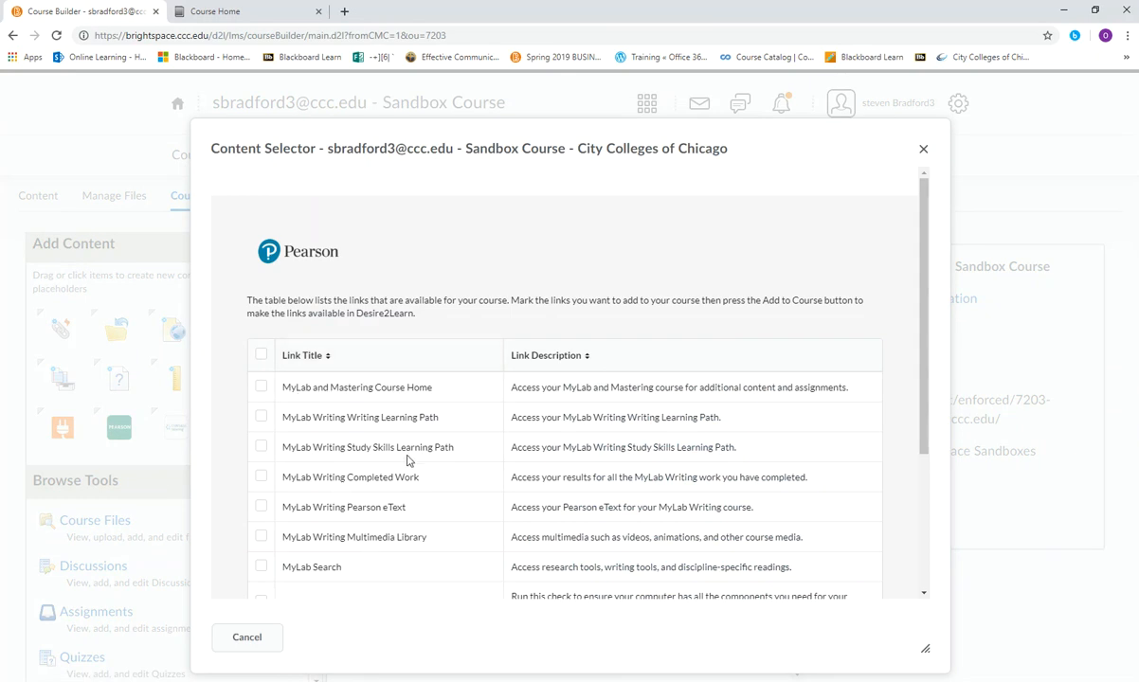
- Mark the MyLab and Mastering Course Home, MyLab Writing Pearson eText and MyLab Writing Browser check links, closing the selector without adding them
left_click(261, 389)
left_click(262, 507)
scroll(384, 469, "down", 2)
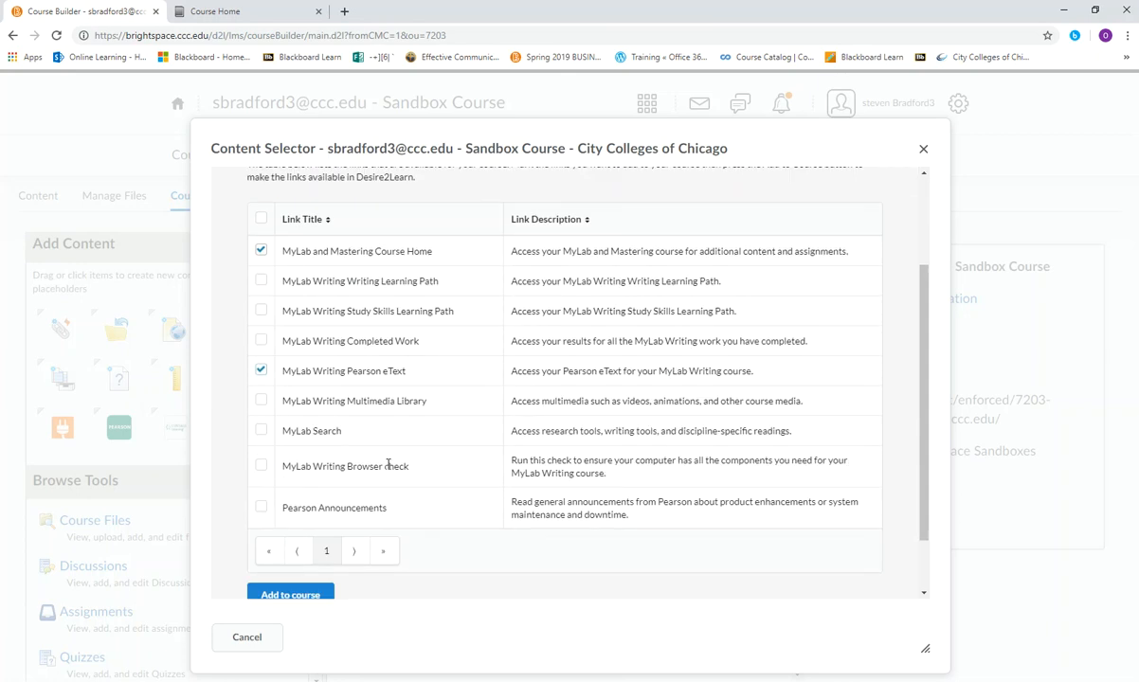
left_click(261, 465)
scroll(455, 455, "down", 2)
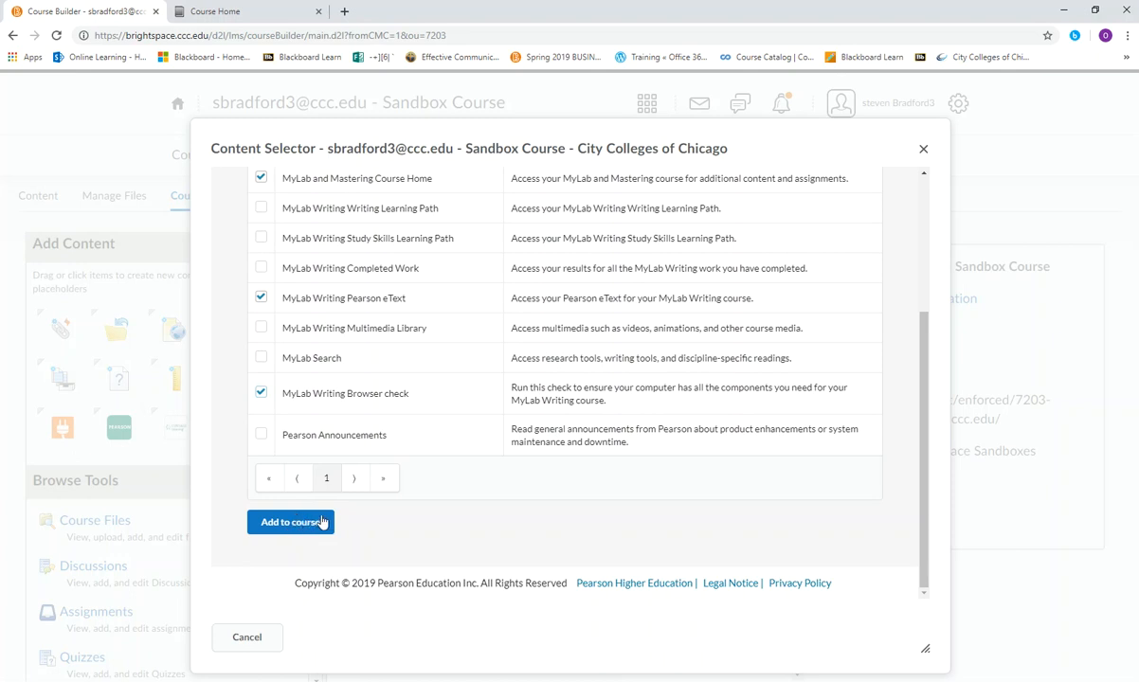
left_click(924, 152)
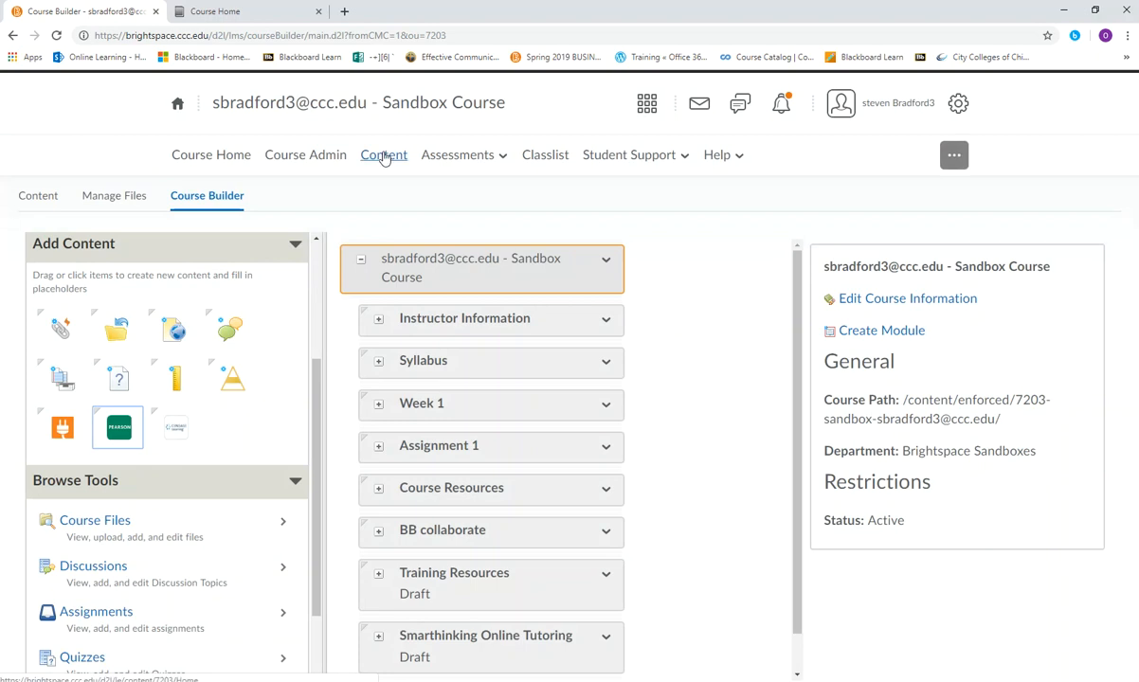
- Go to the course content and inspect the in-place properties of the MyLab and Mastering Course Home link in the Pearson My Lab module
left_click(383, 156)
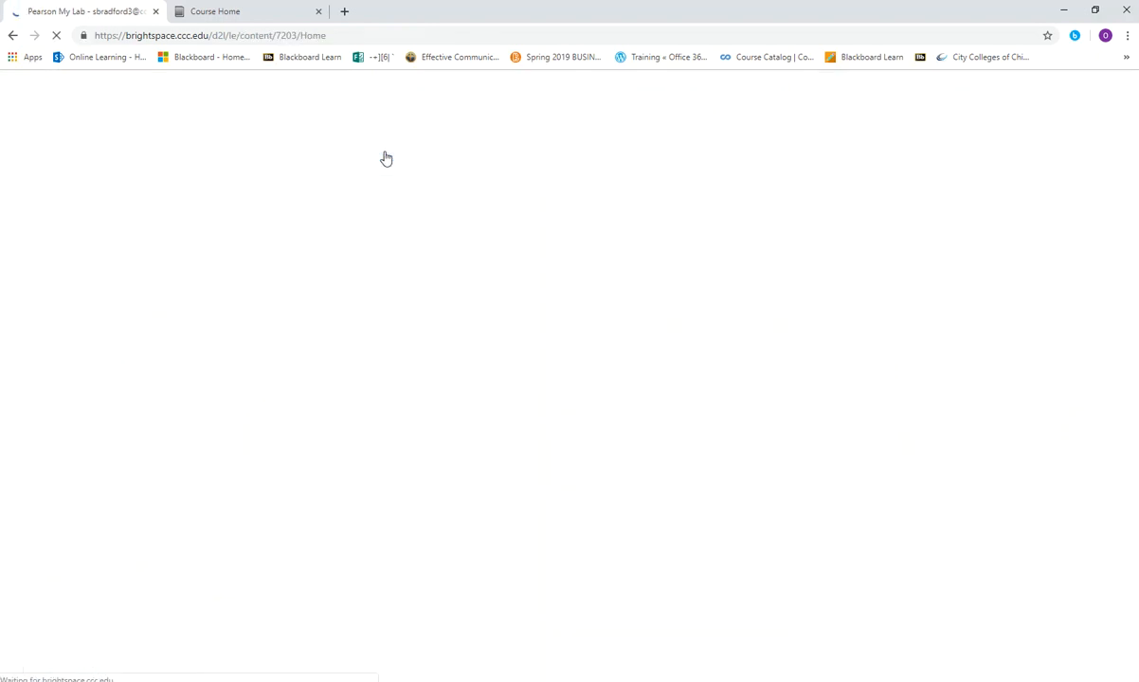
scroll(566, 308, "down", 3)
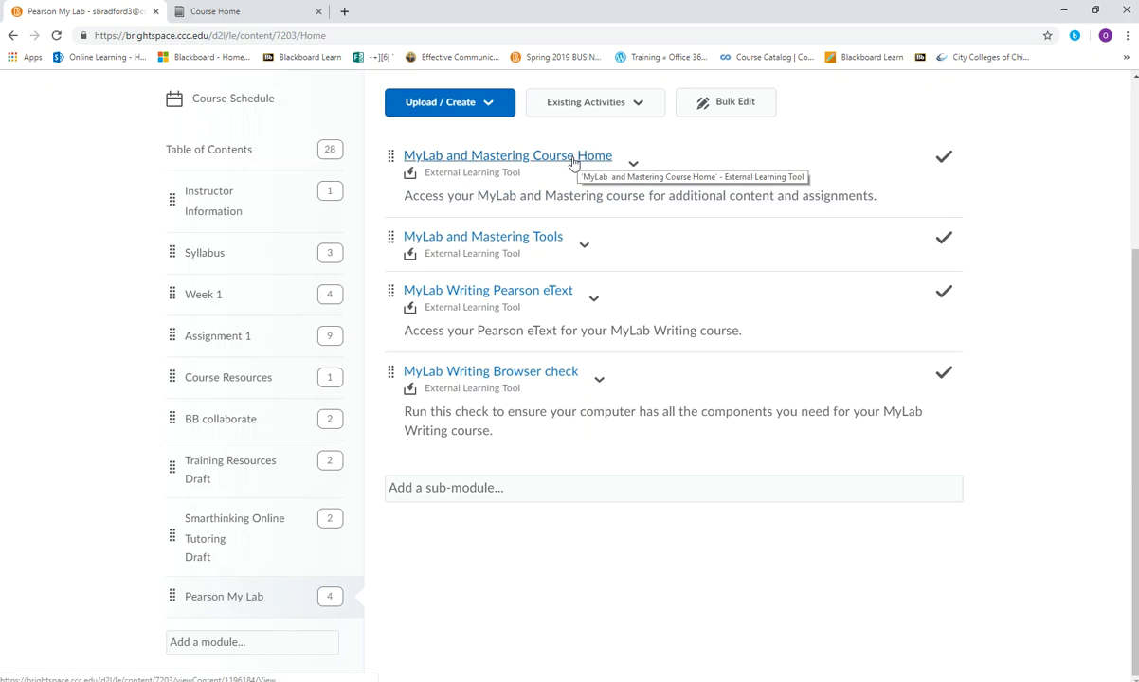
left_click(634, 168)
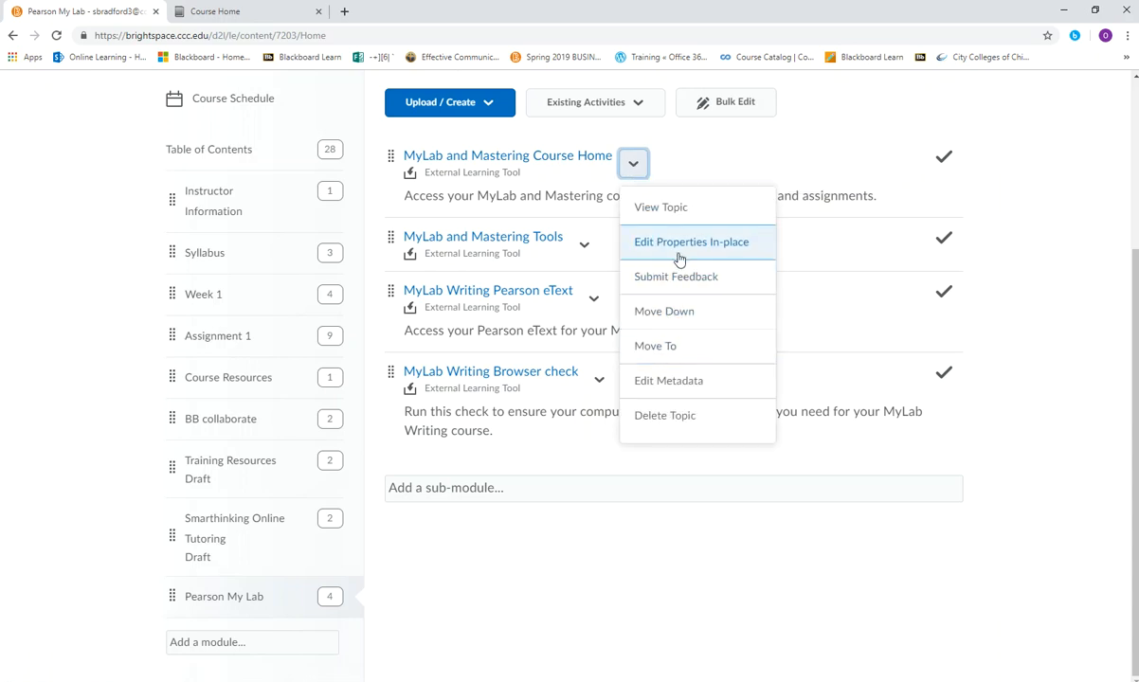
left_click(680, 244)
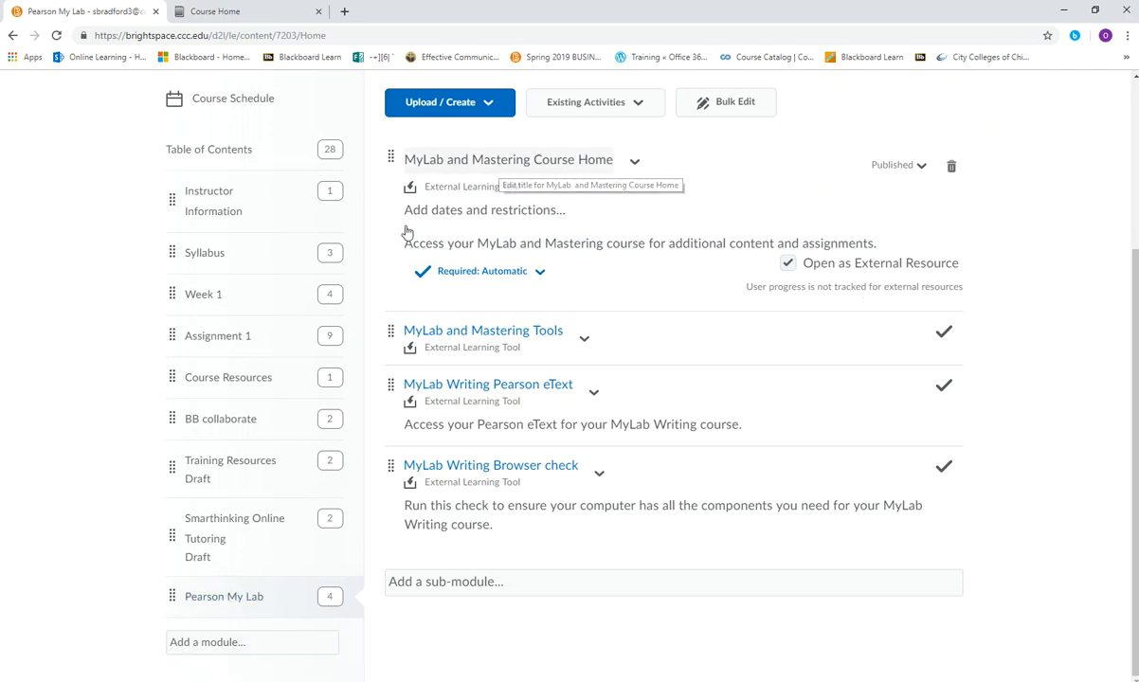
left_click(234, 597)
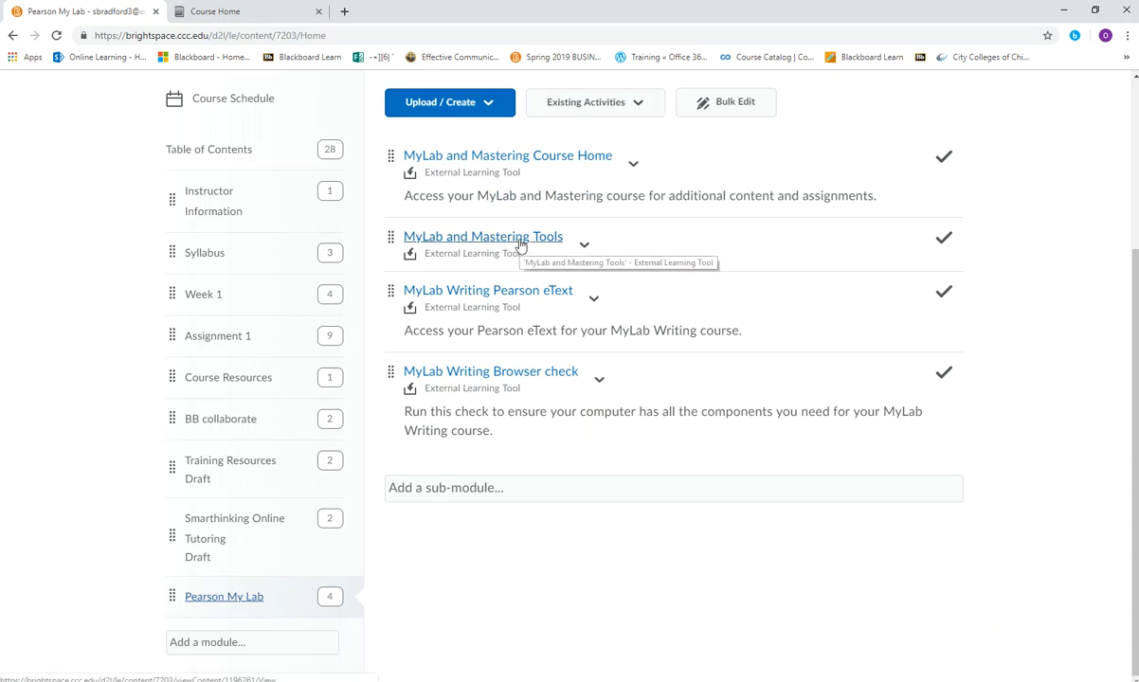
- Look for MyLab and Mastering Tools among the existing External Learning Tools, closing the list without adding anything
left_click(599, 104)
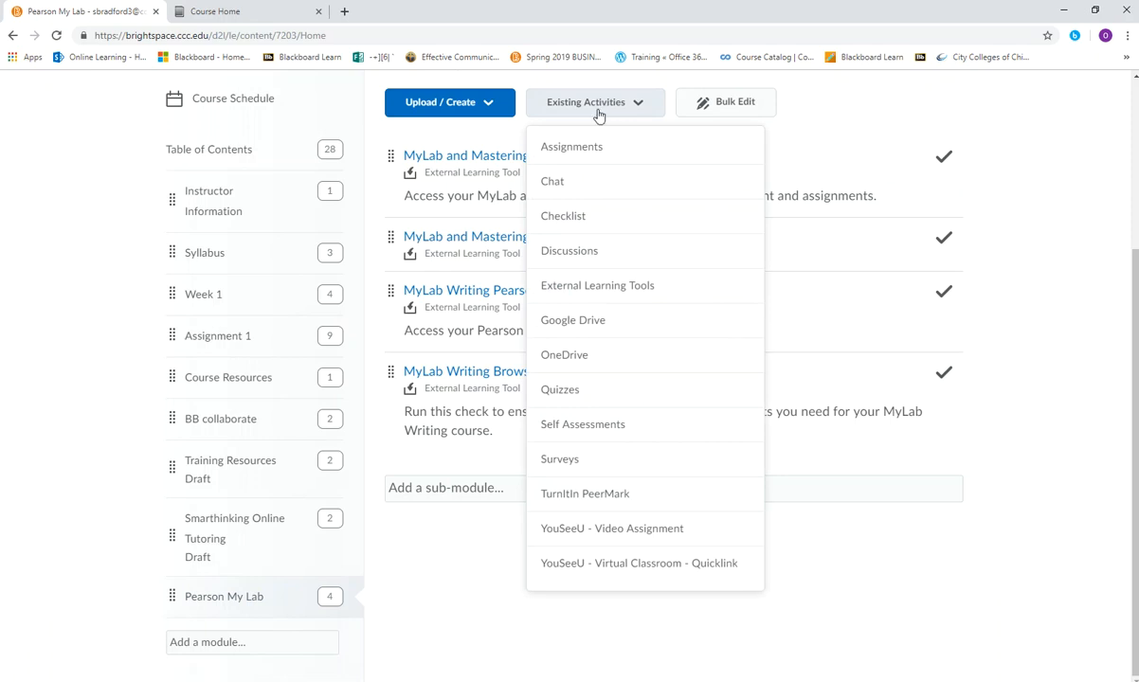
left_click(588, 288)
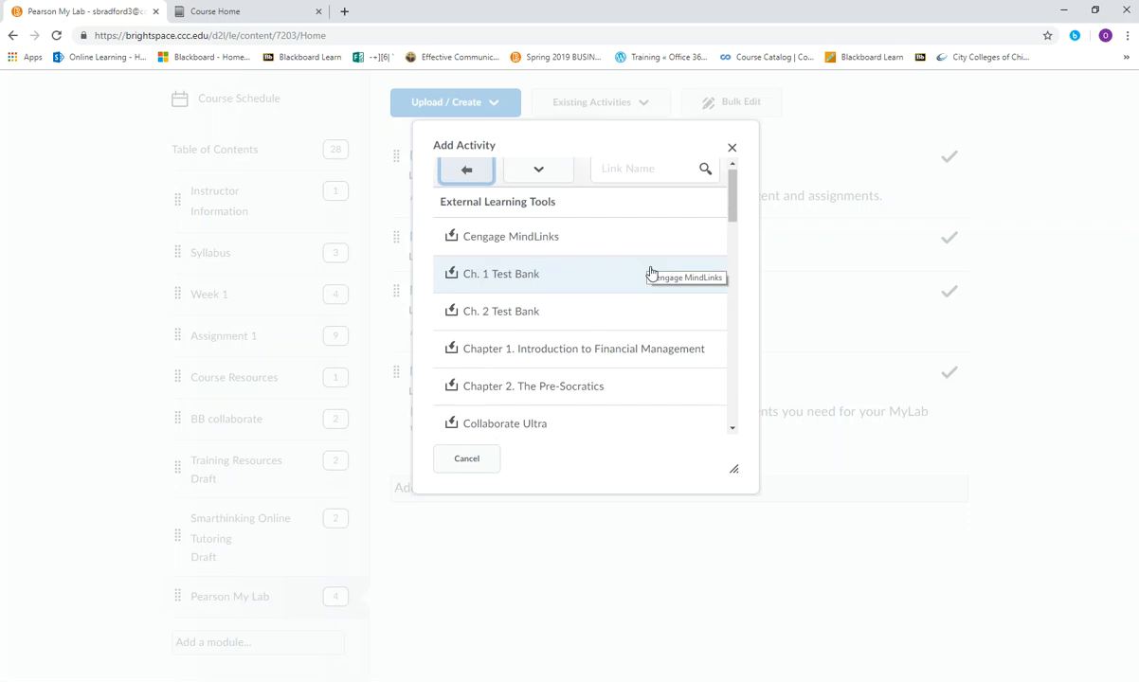
scroll(648, 269, "down", 5)
scroll(649, 271, "down", 3)
scroll(672, 273, "down", 2)
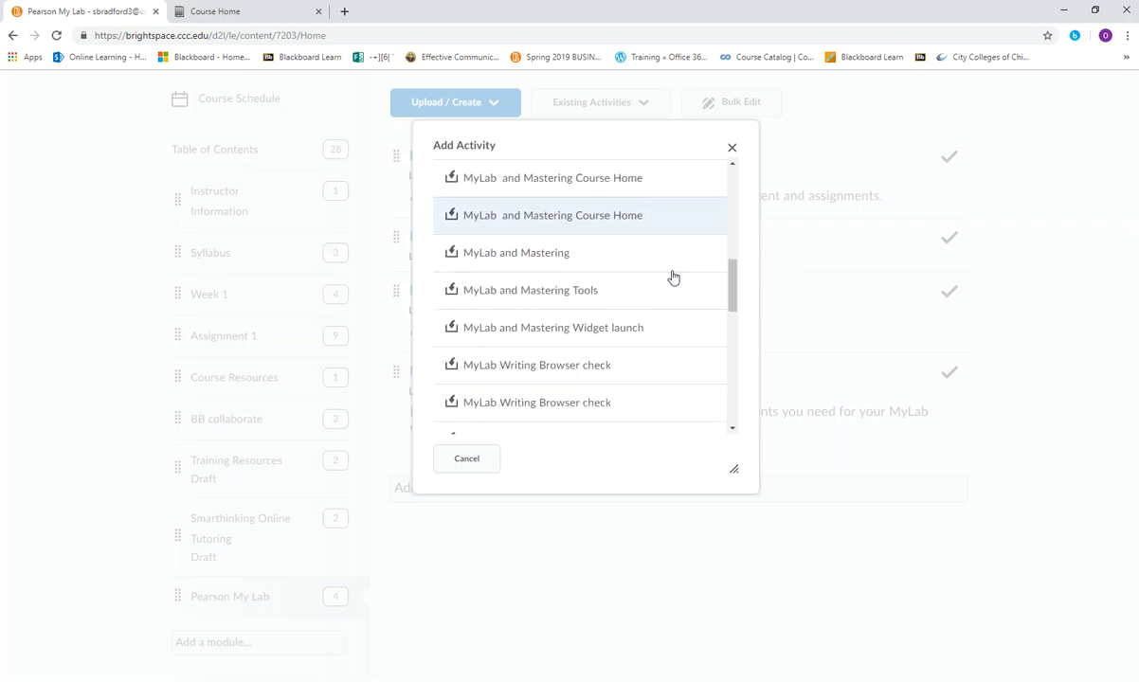
scroll(518, 230, "down", 2)
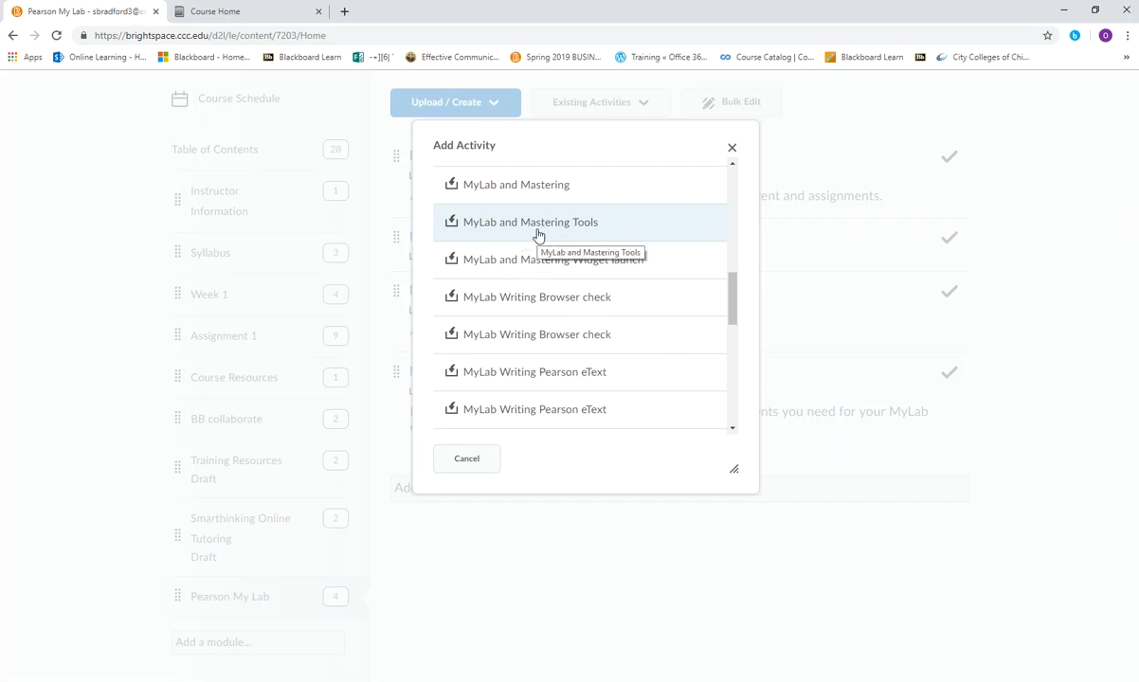
left_click_drag(730, 301, 719, 190)
left_click(734, 150)
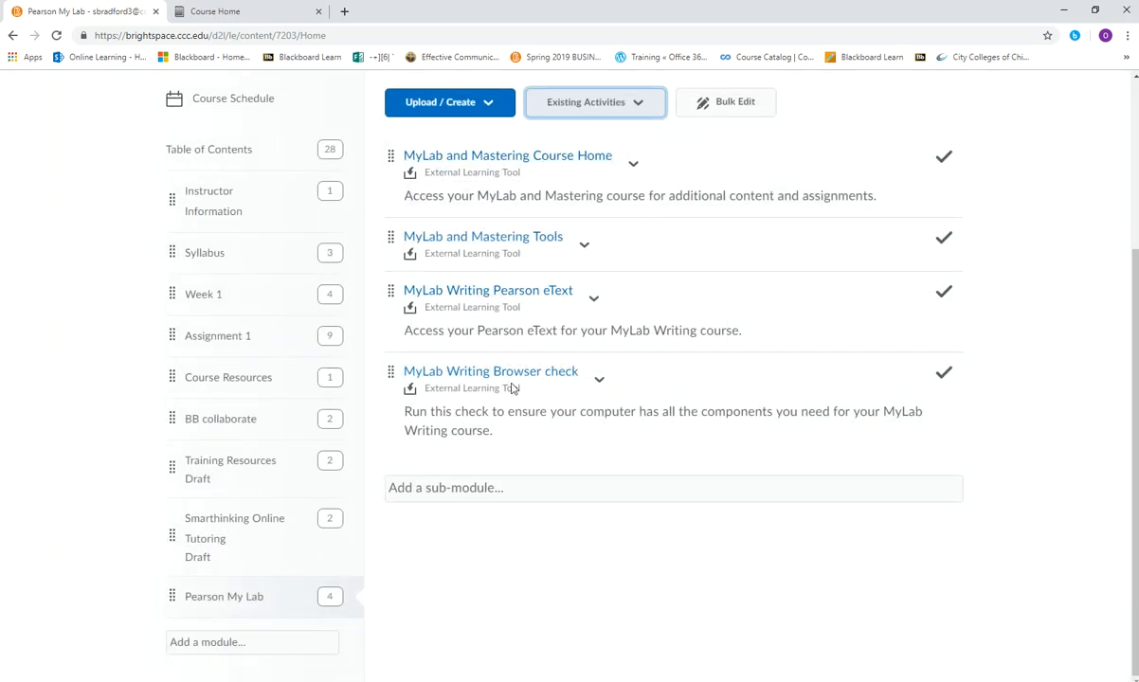
- Launch MyLab and Mastering Course Home and open the gradebook's Change Weights & Grade Sync Settings page
left_click(503, 161)
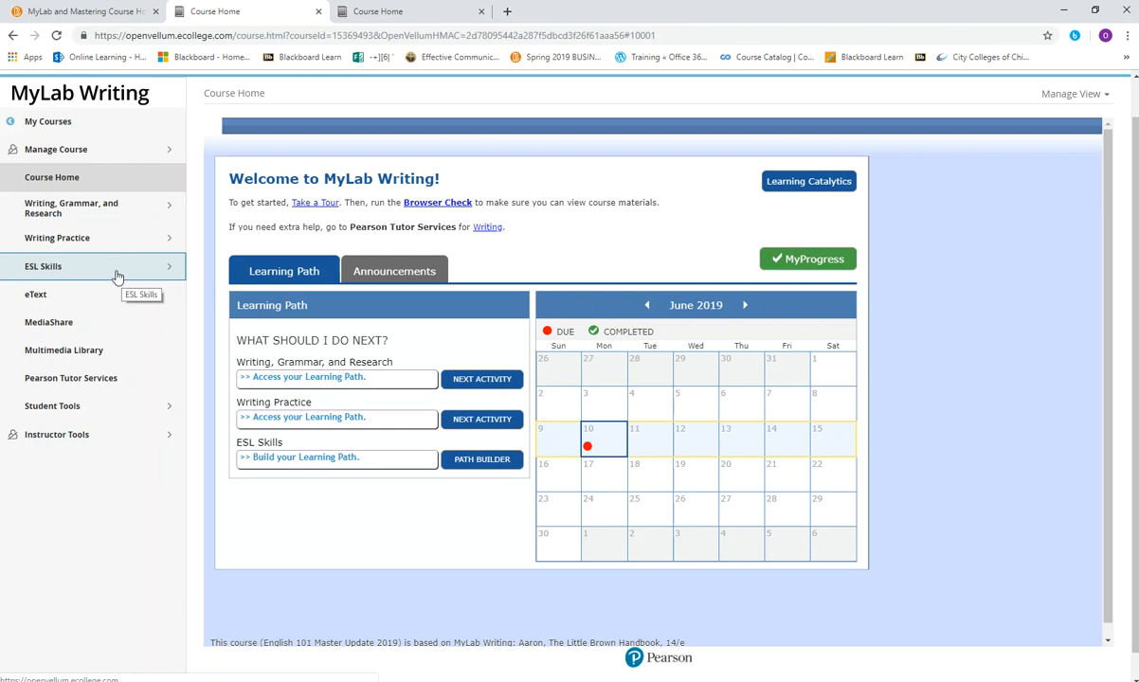
left_click(71, 437)
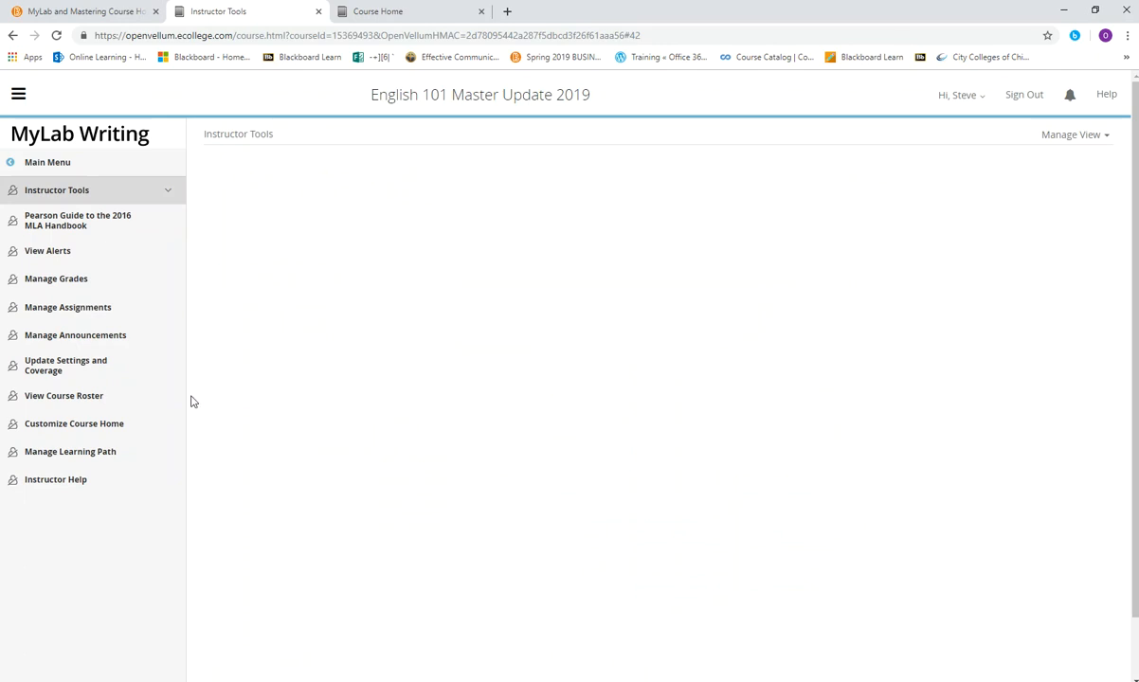
left_click(56, 281)
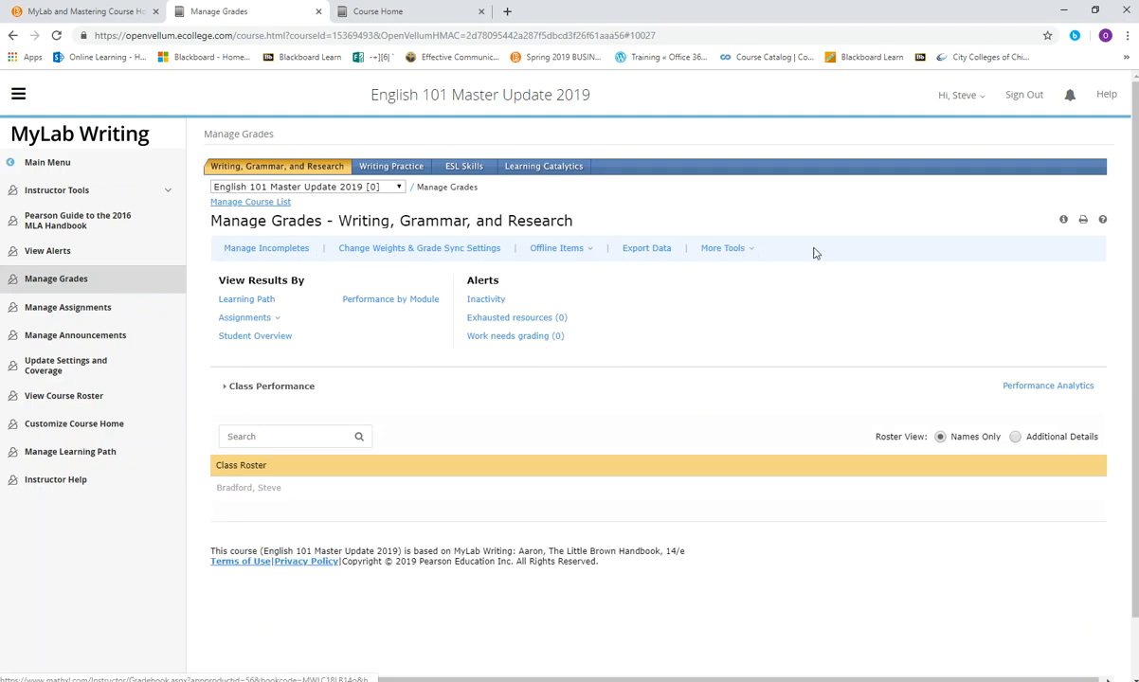
left_click(322, 247)
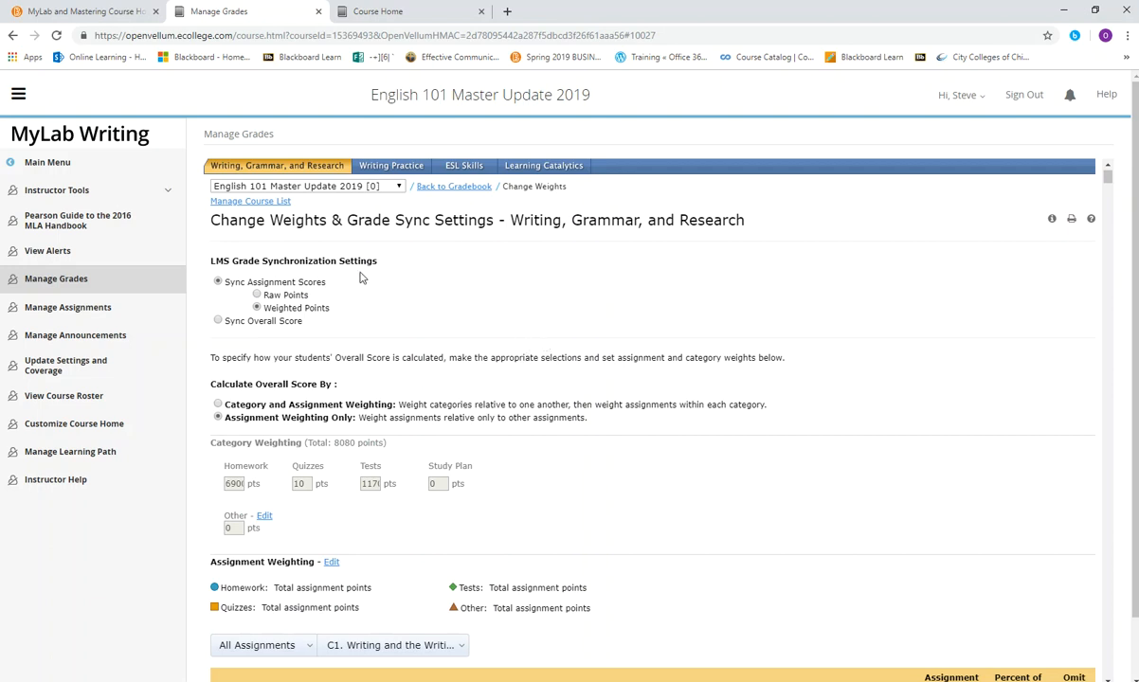
- Review the LMS grade synchronization, overall score calculation and assignment weighting settings
left_click_drag(207, 262, 403, 268)
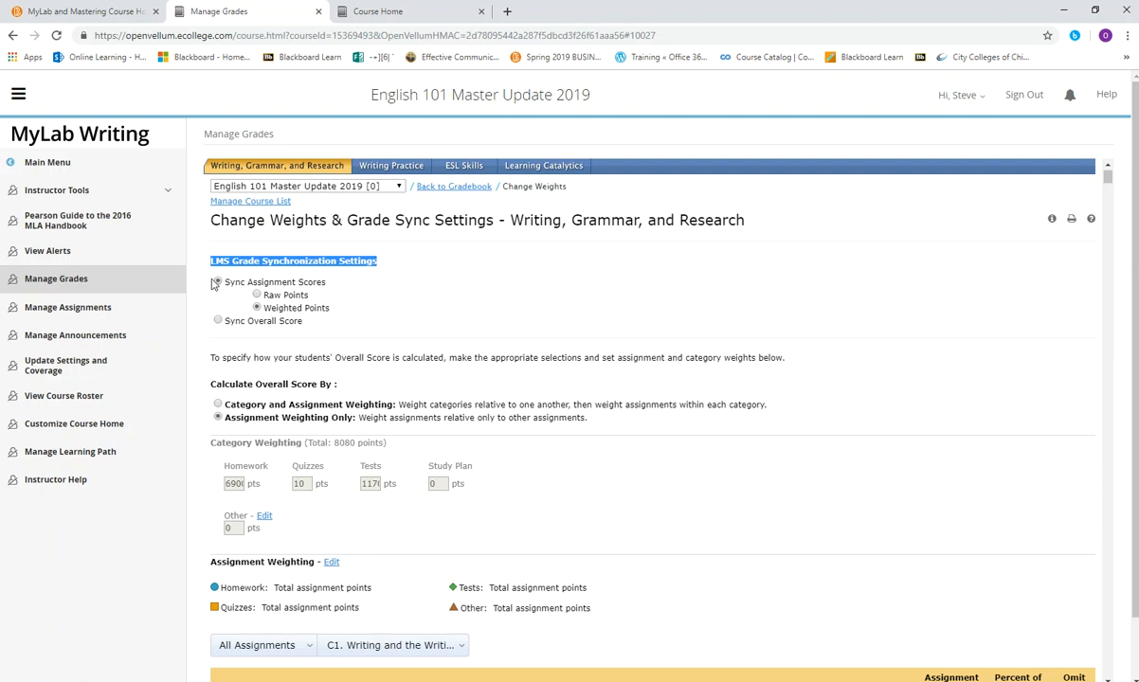
scroll(503, 338, "down", 2)
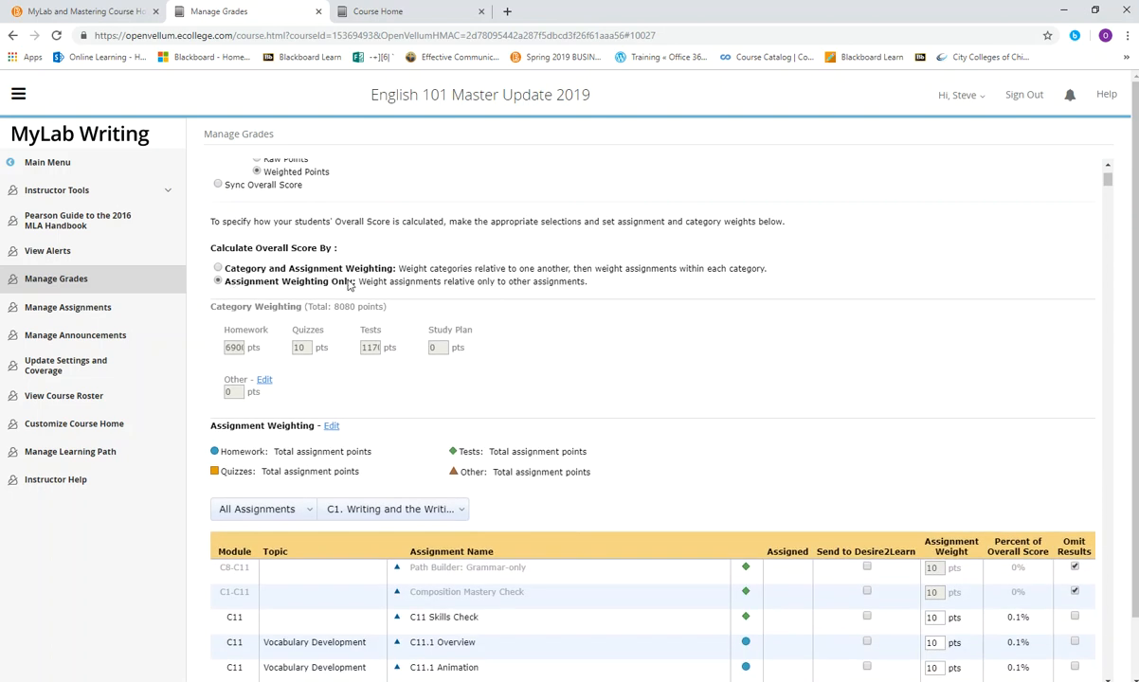
scroll(663, 295, "down", 2)
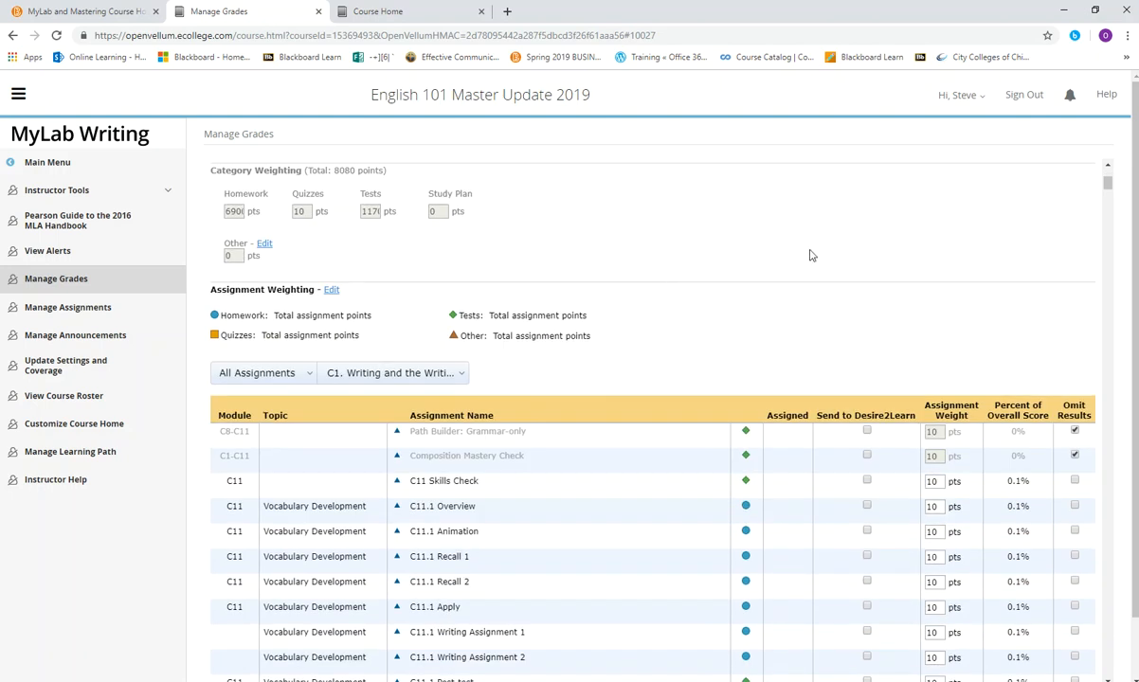
scroll(781, 265, "down", 2)
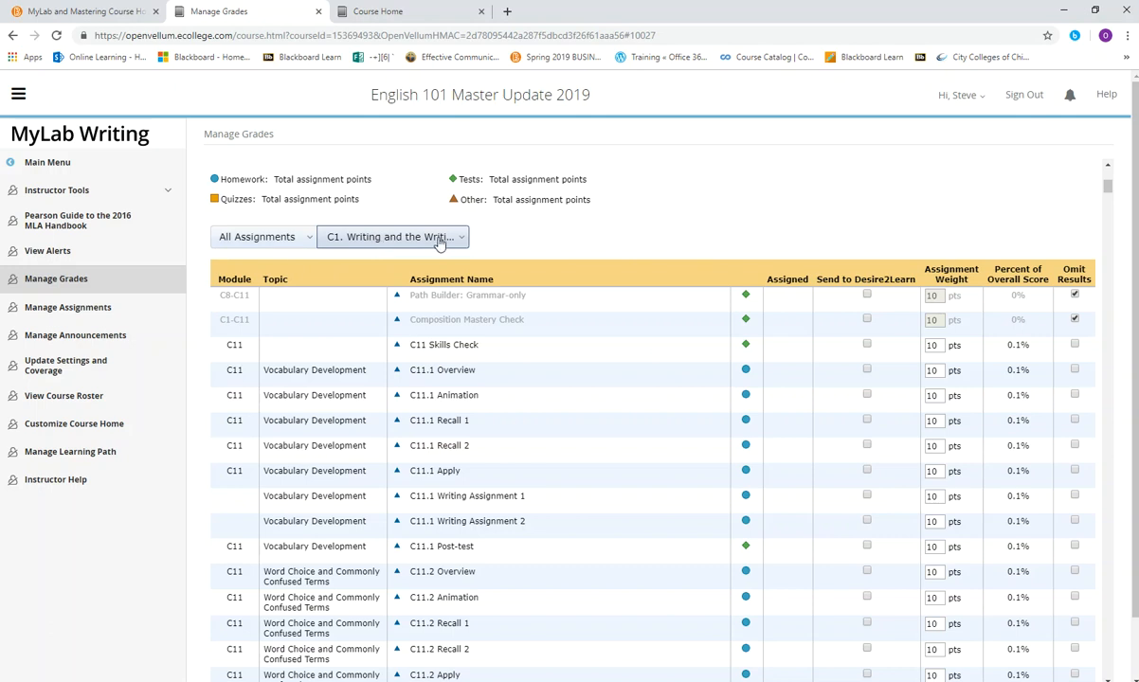
- Filter the assignment weighting list to module C6. Conducting Research and Documenting Sources
left_click(377, 240)
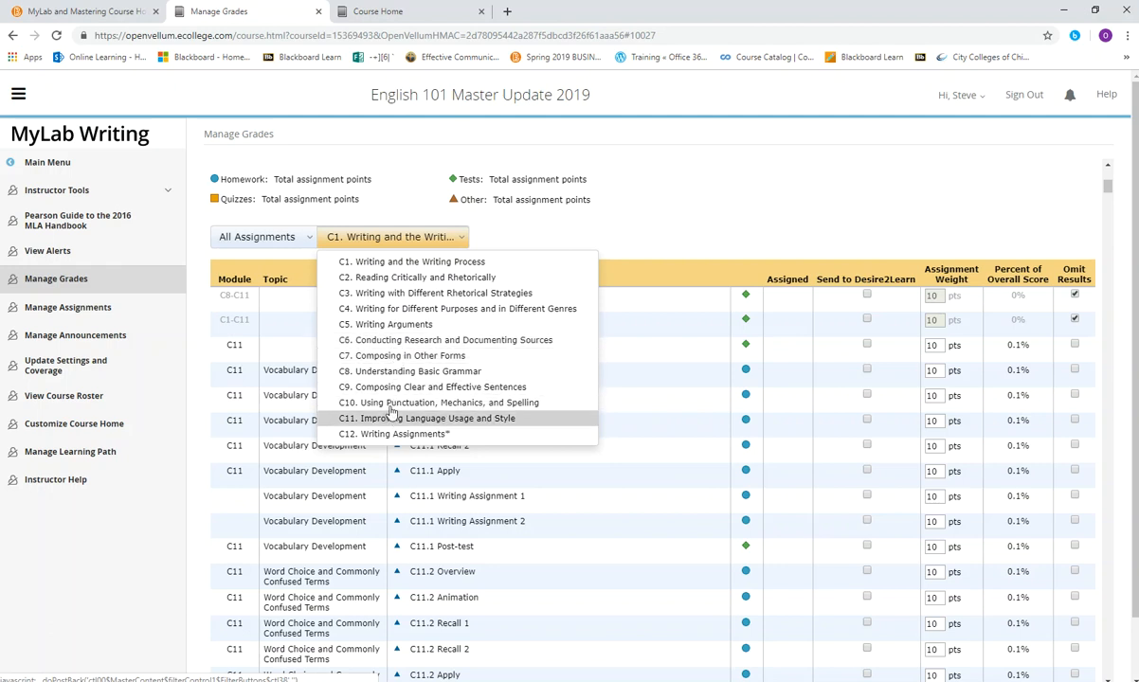
left_click(391, 342)
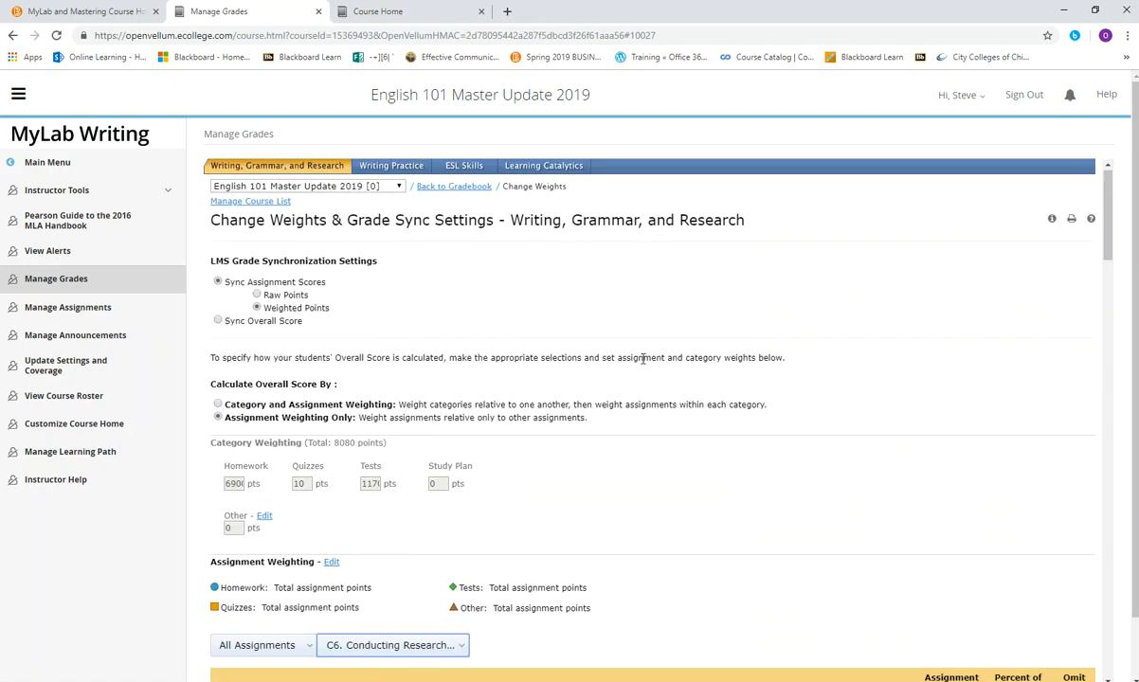
scroll(643, 365, "down", 8)
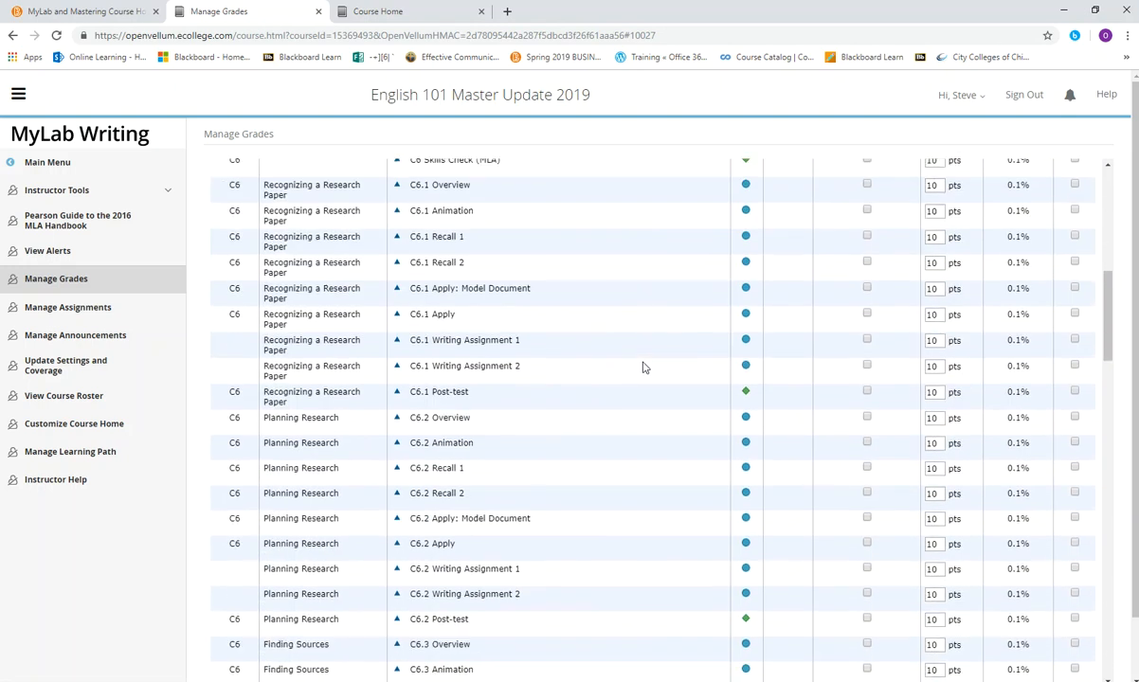
scroll(642, 367, "up", 3)
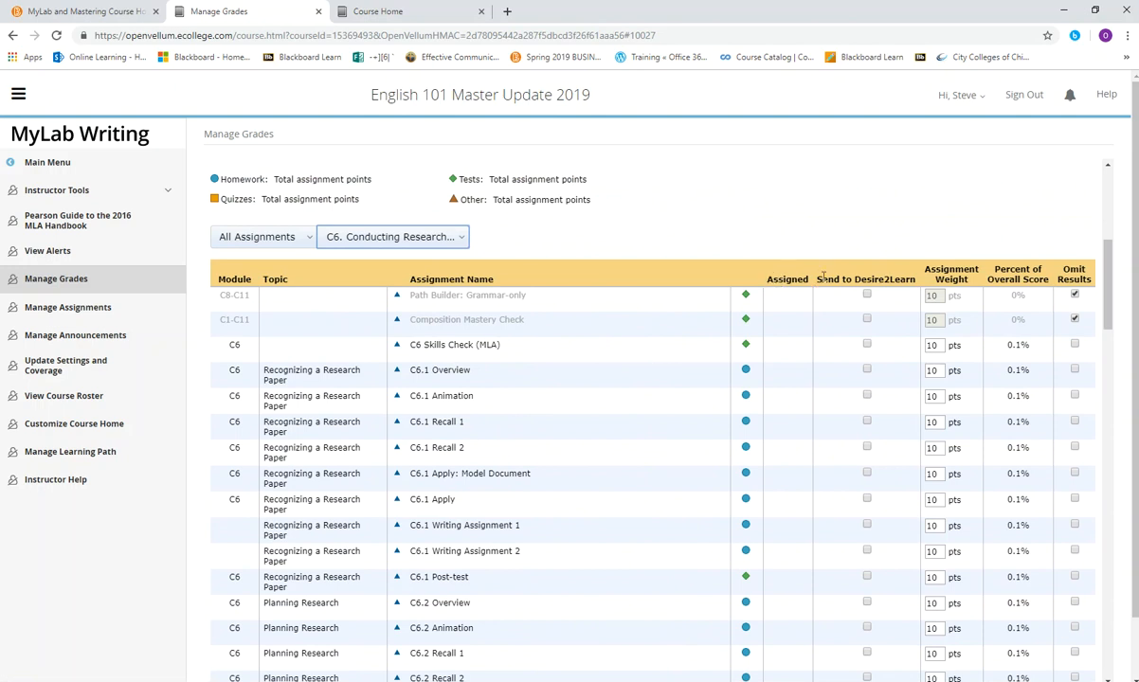
- Highlight the Assigned, Send to Desire2Learn and Assignment Weight column headings in turn
left_click_drag(767, 283, 816, 282)
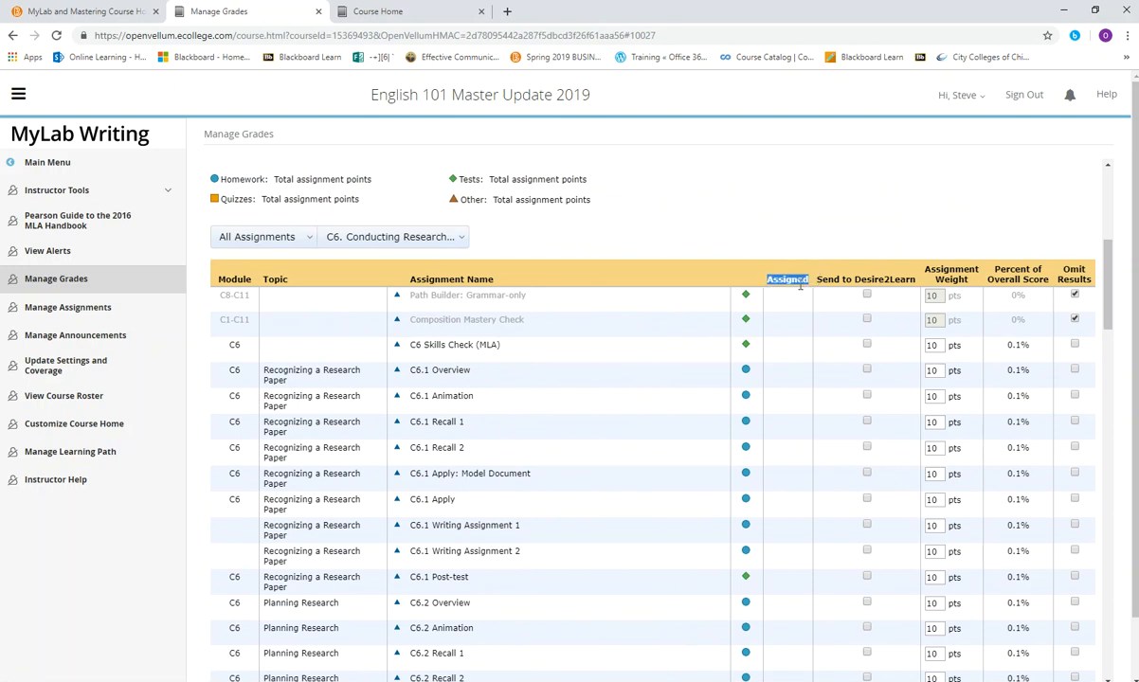
left_click(817, 280)
left_click_drag(818, 279, 913, 279)
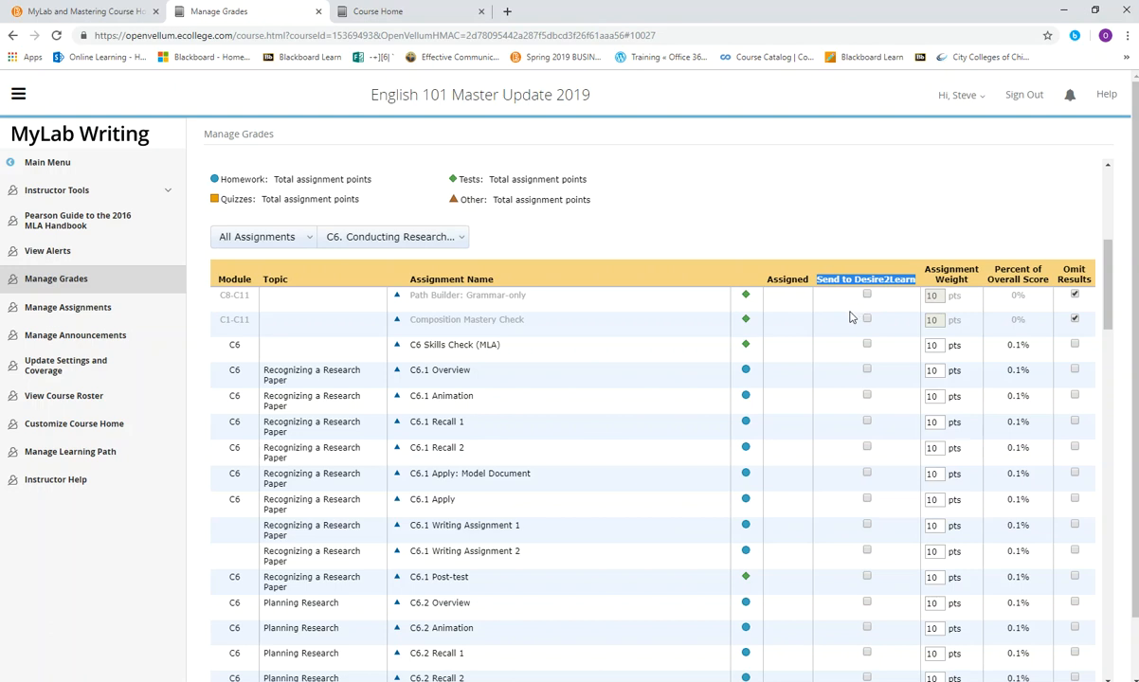
triple_click(925, 274)
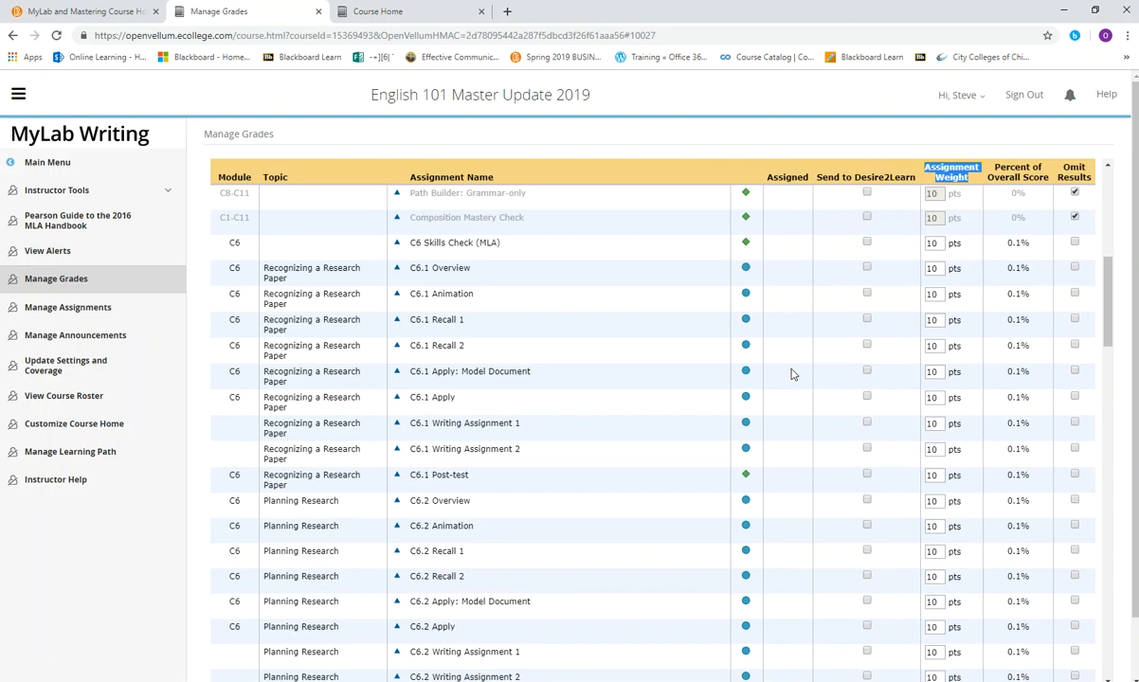
- Locate the Avoiding Plagiarism assignments in module C6 and highlight the topic name and the C6.5 Post-test
scroll(790, 369, "down", 10)
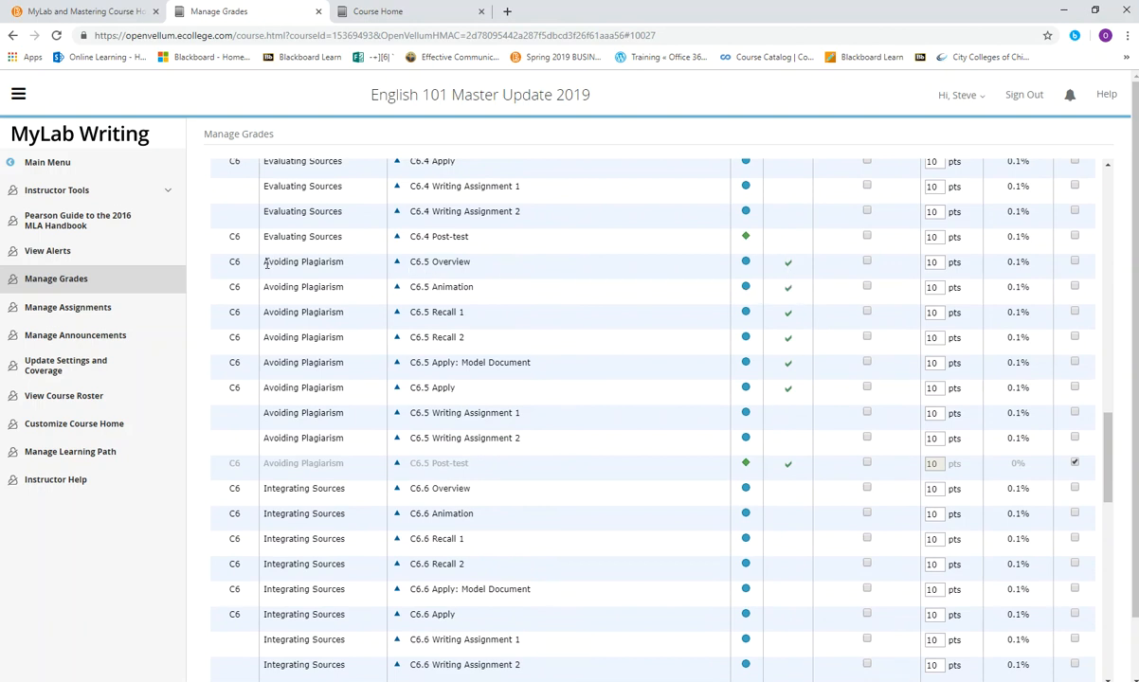
left_click_drag(299, 261, 346, 262)
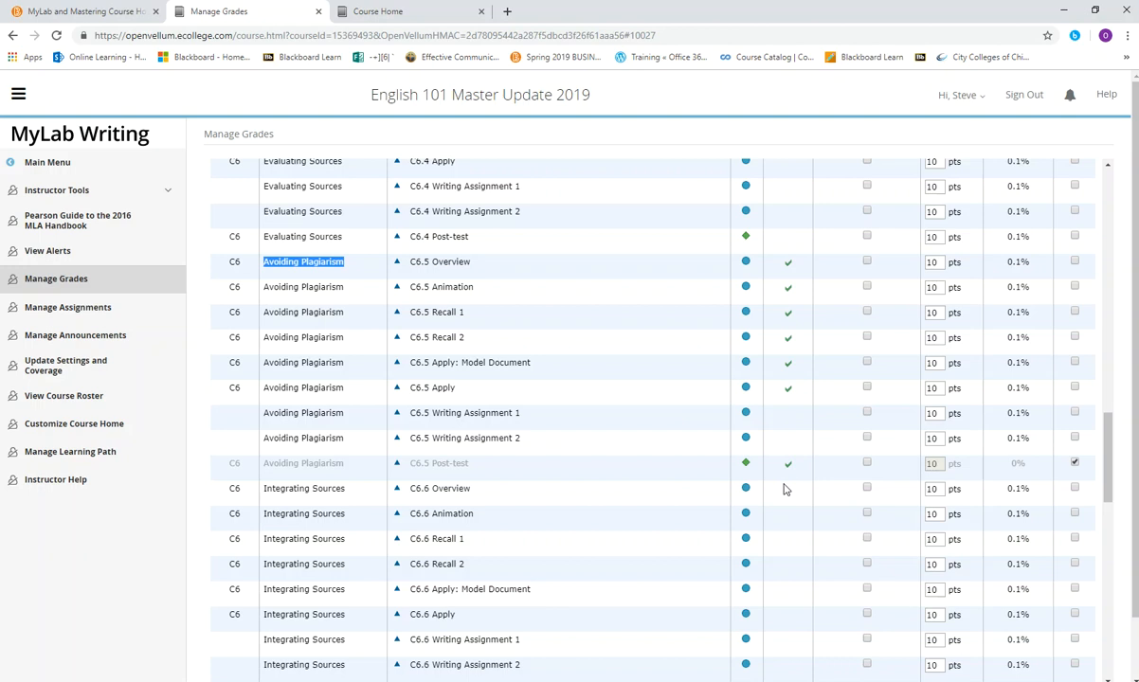
left_click_drag(409, 468, 496, 468)
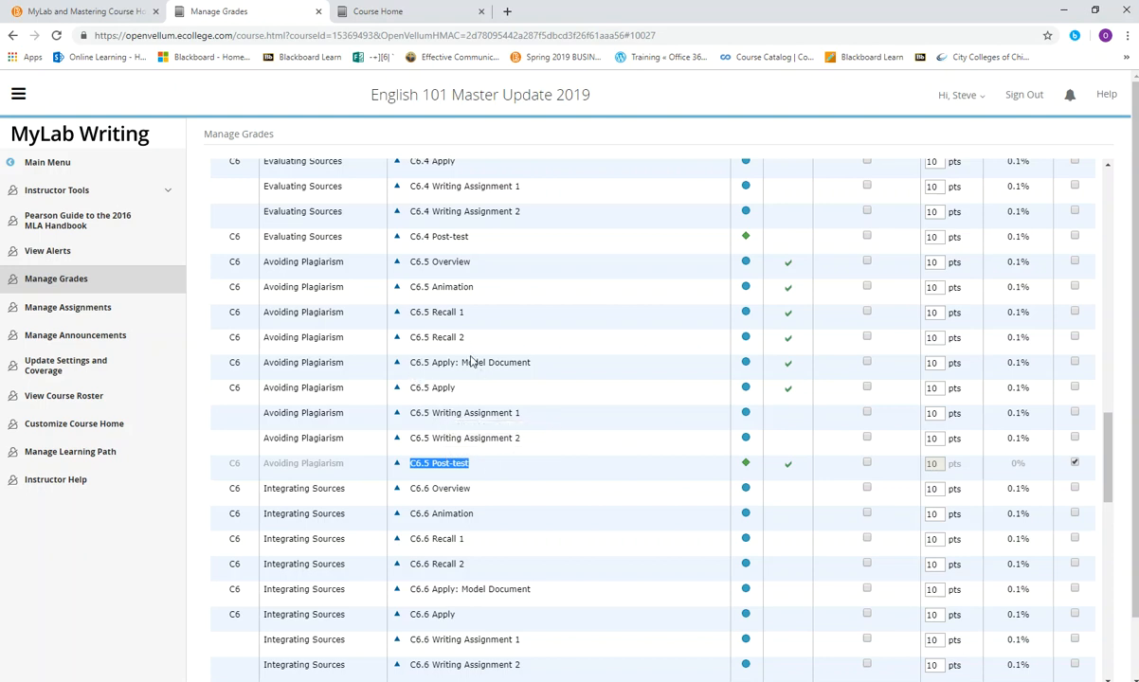
- Highlight the Citing Sources Using MLA topic and its C6.7 Post-test, and select that post-test for sending to Desire2Learn
scroll(559, 414, "down", 1)
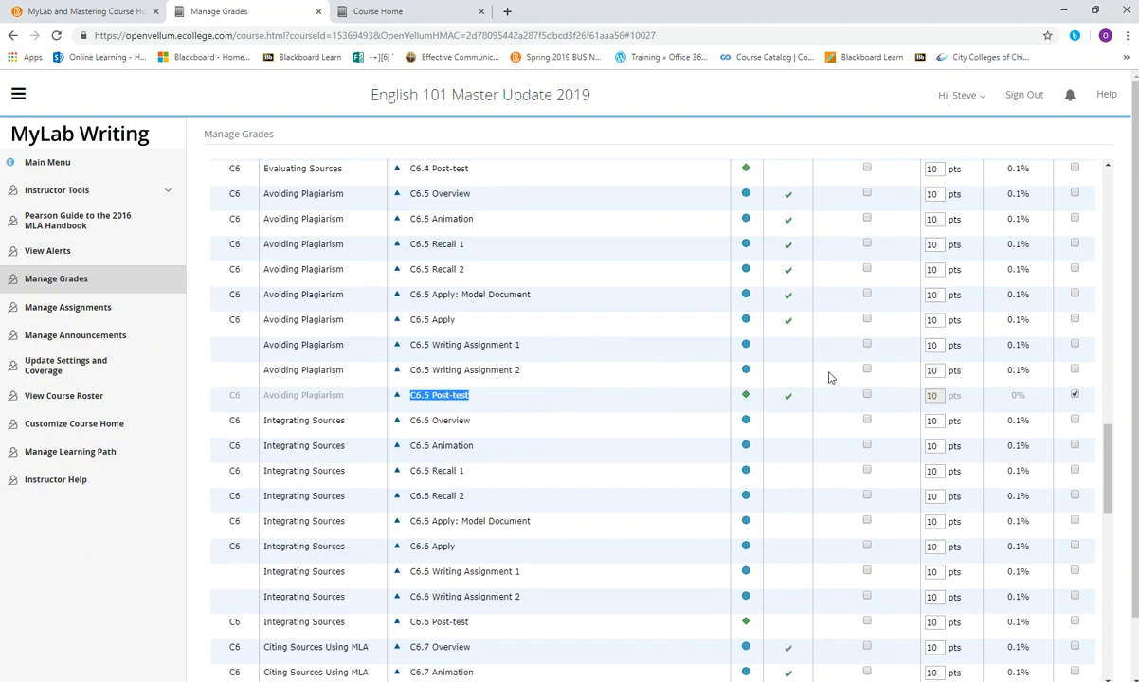
scroll(804, 389, "down", 1)
scroll(803, 389, "down", 5)
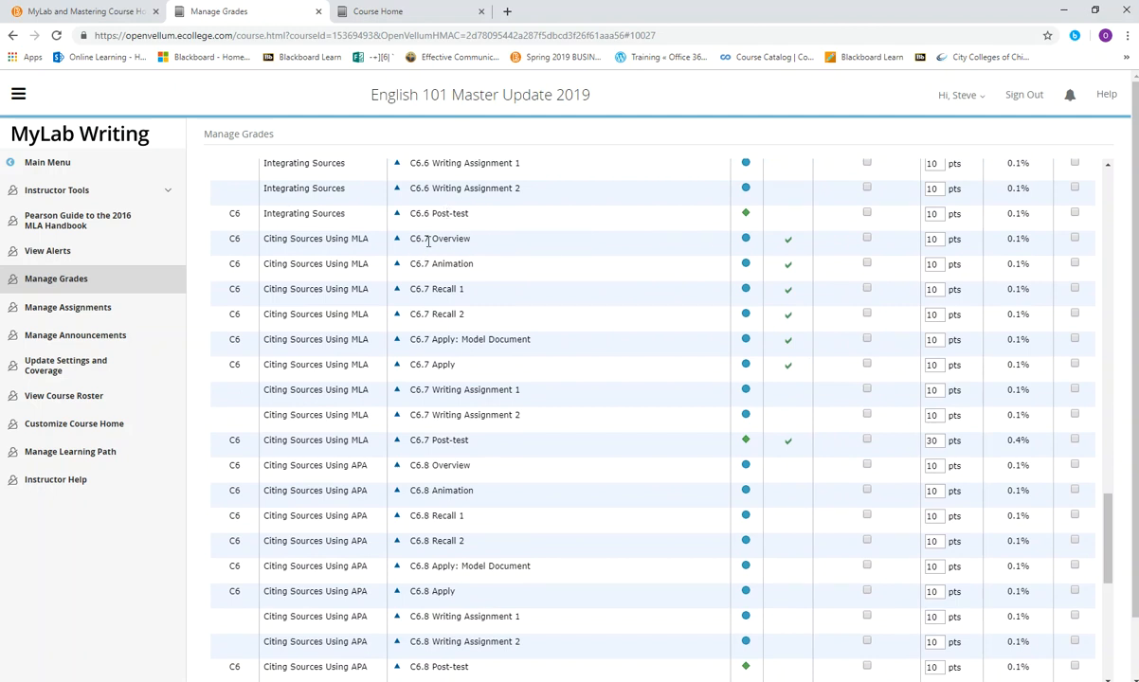
left_click_drag(252, 236, 360, 236)
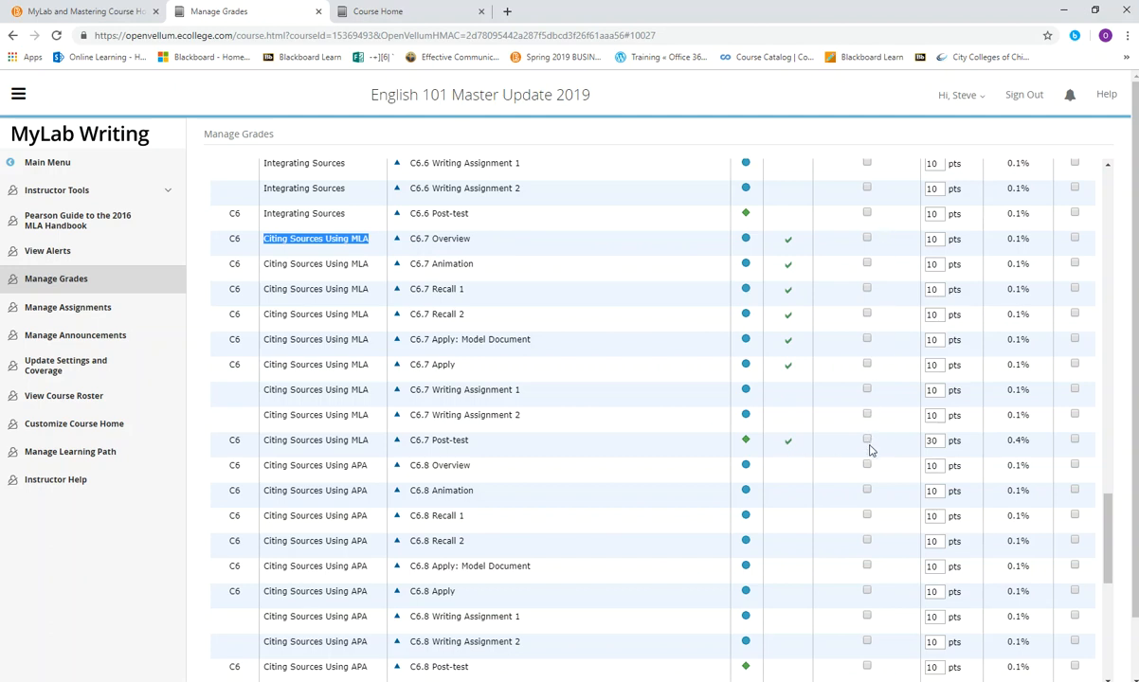
left_click_drag(478, 444, 399, 437)
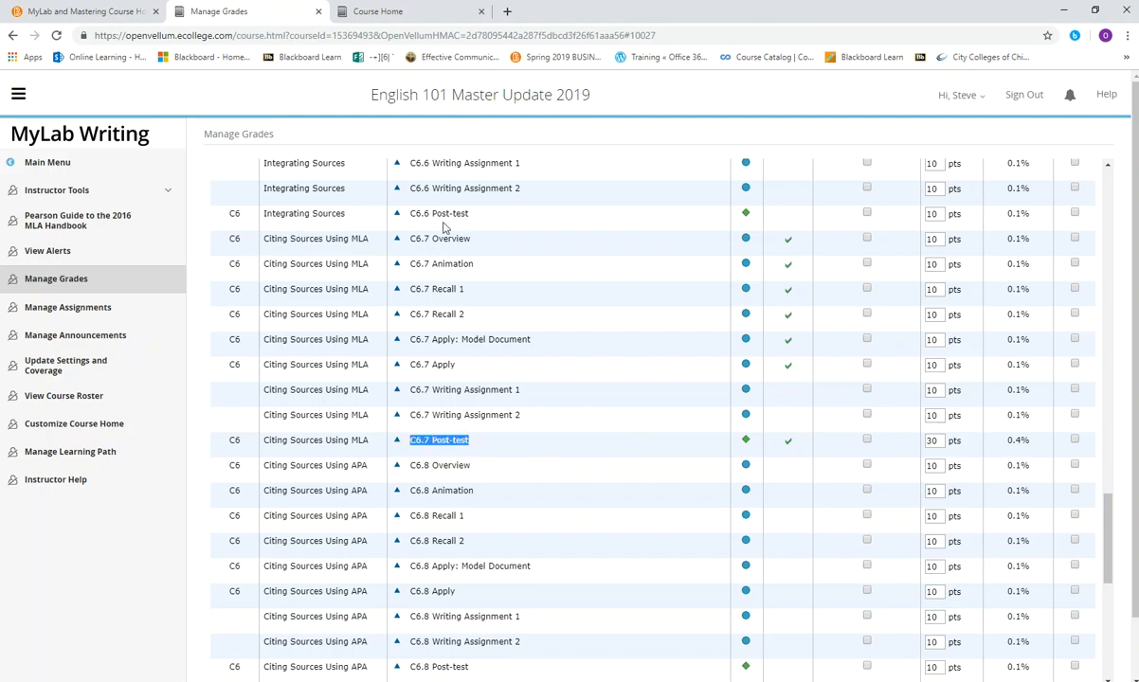
left_click(474, 449)
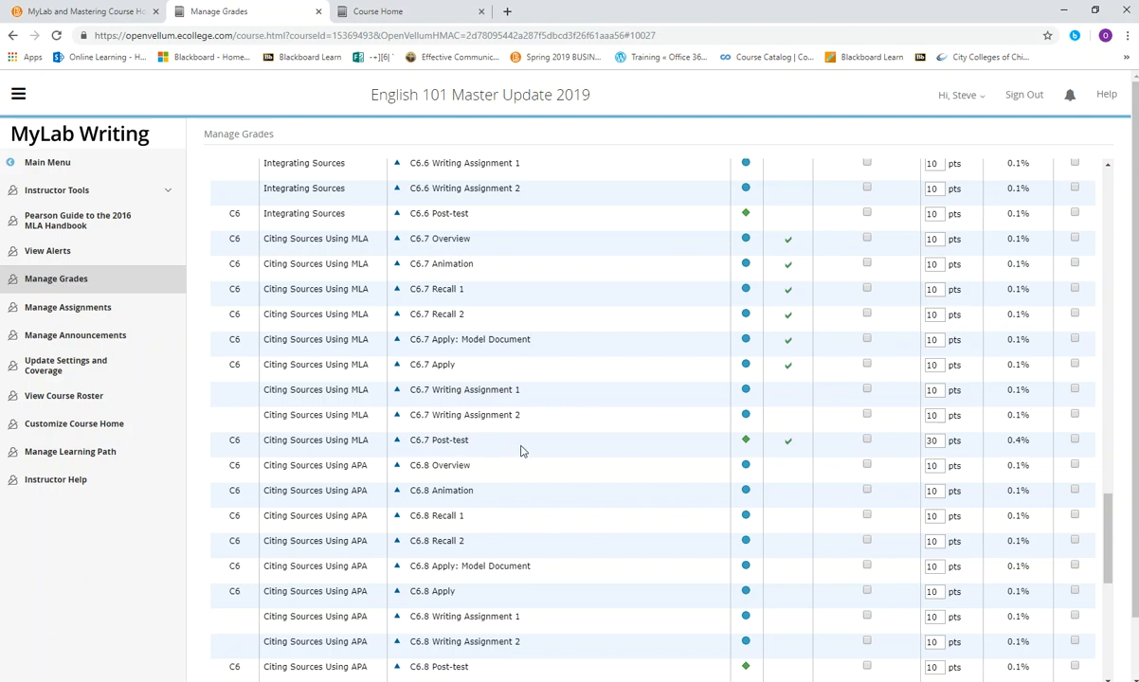
left_click(866, 442)
- Check the remaining module C6 assignments, save the grade sync changes and dismiss the confirmation
scroll(686, 455, "down", 3)
scroll(798, 404, "down", 3)
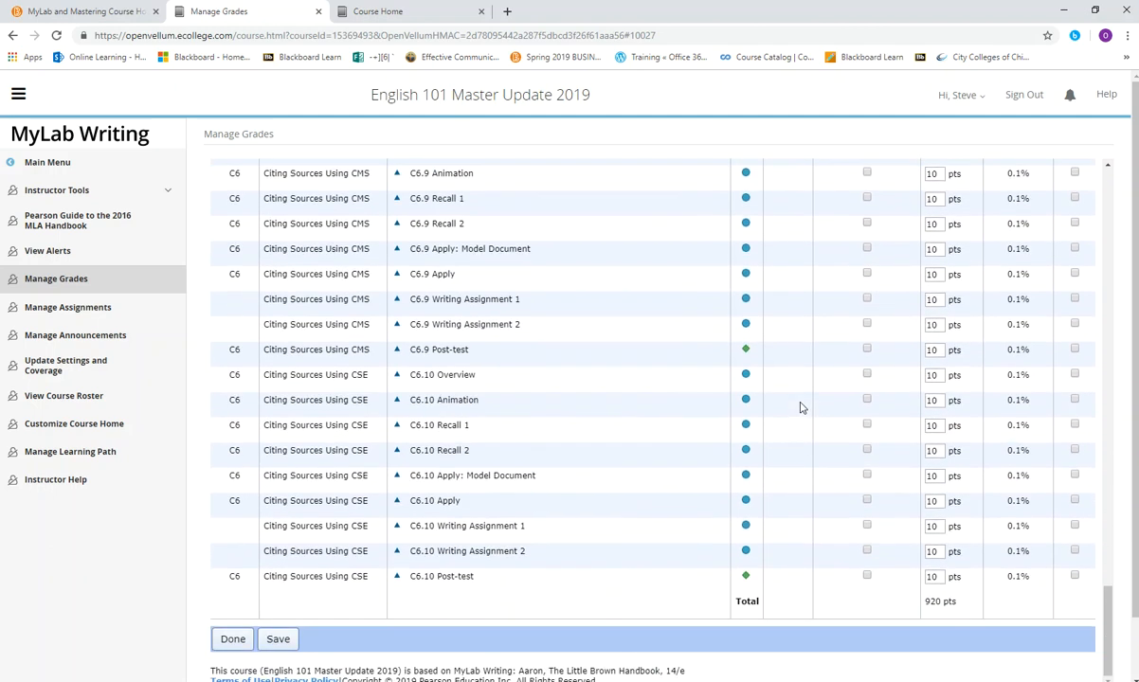
scroll(799, 404, "up", 5)
scroll(805, 405, "up", 2)
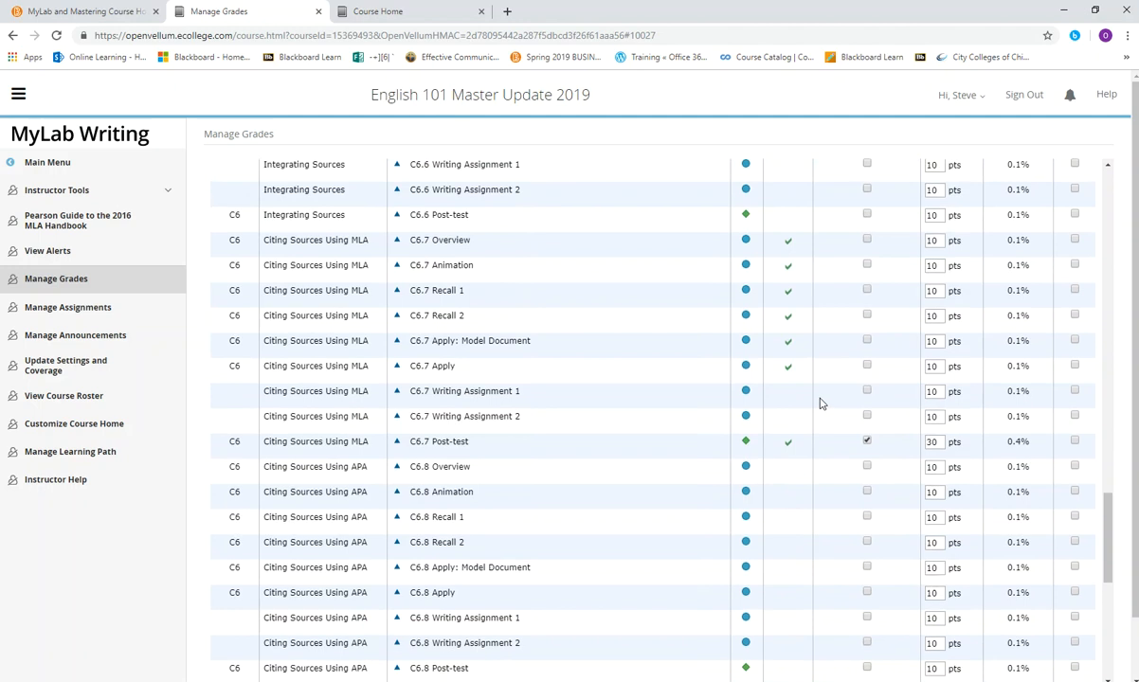
scroll(645, 380, "down", 3)
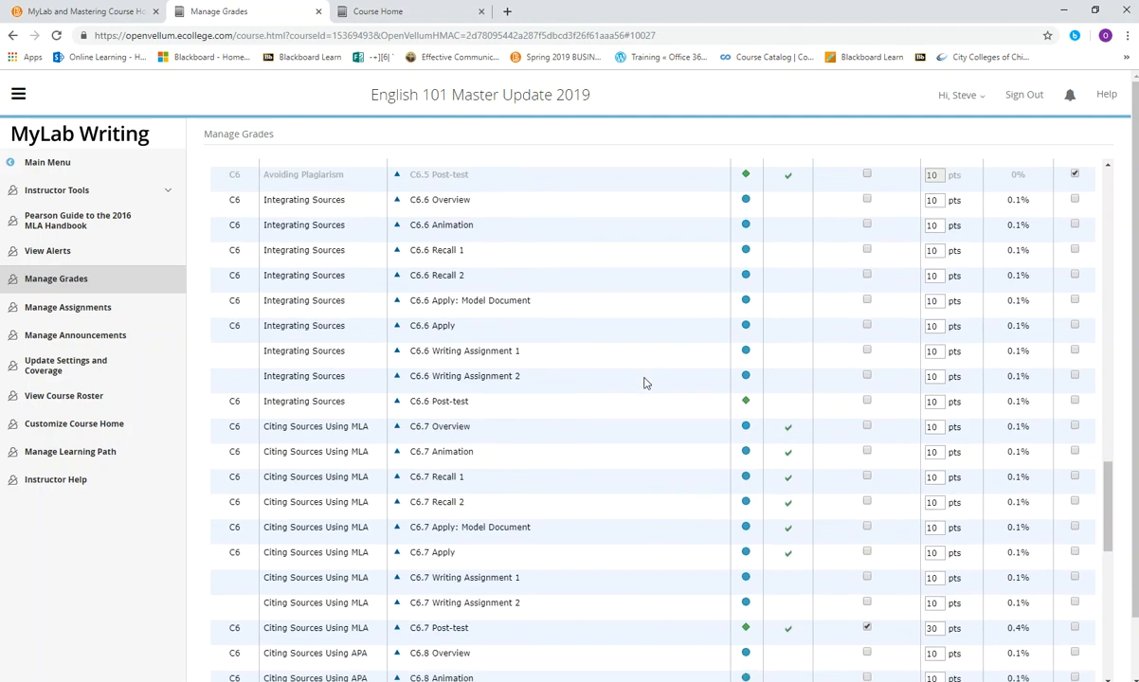
scroll(569, 387, "down", 4)
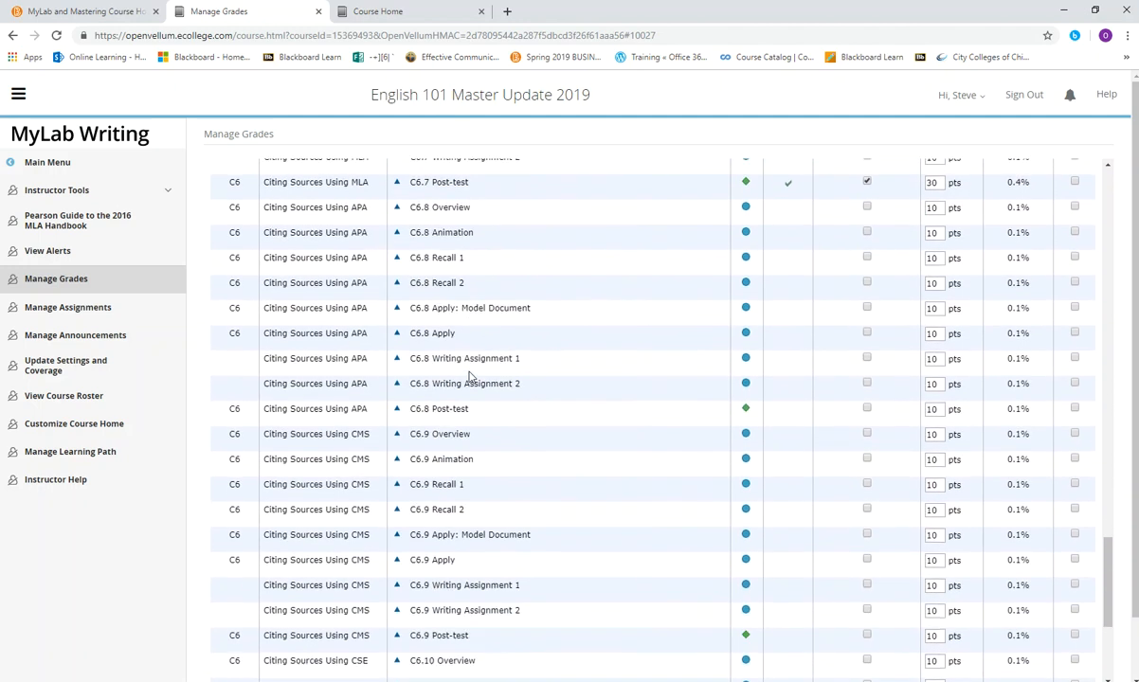
left_click(278, 639)
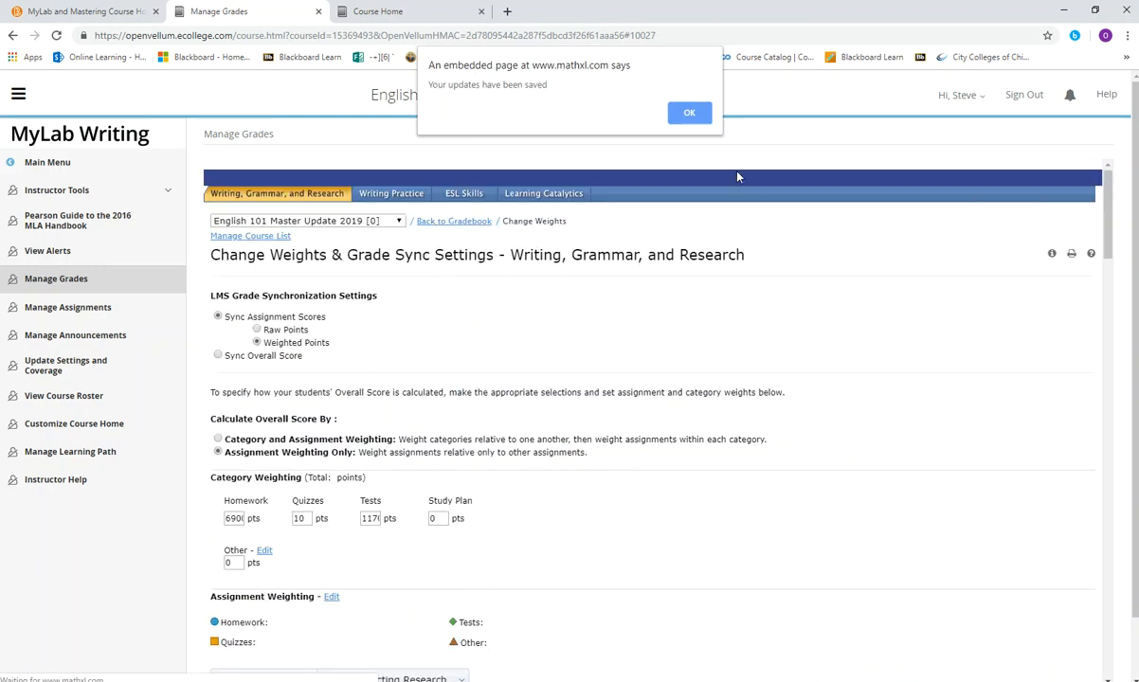
left_click(687, 115)
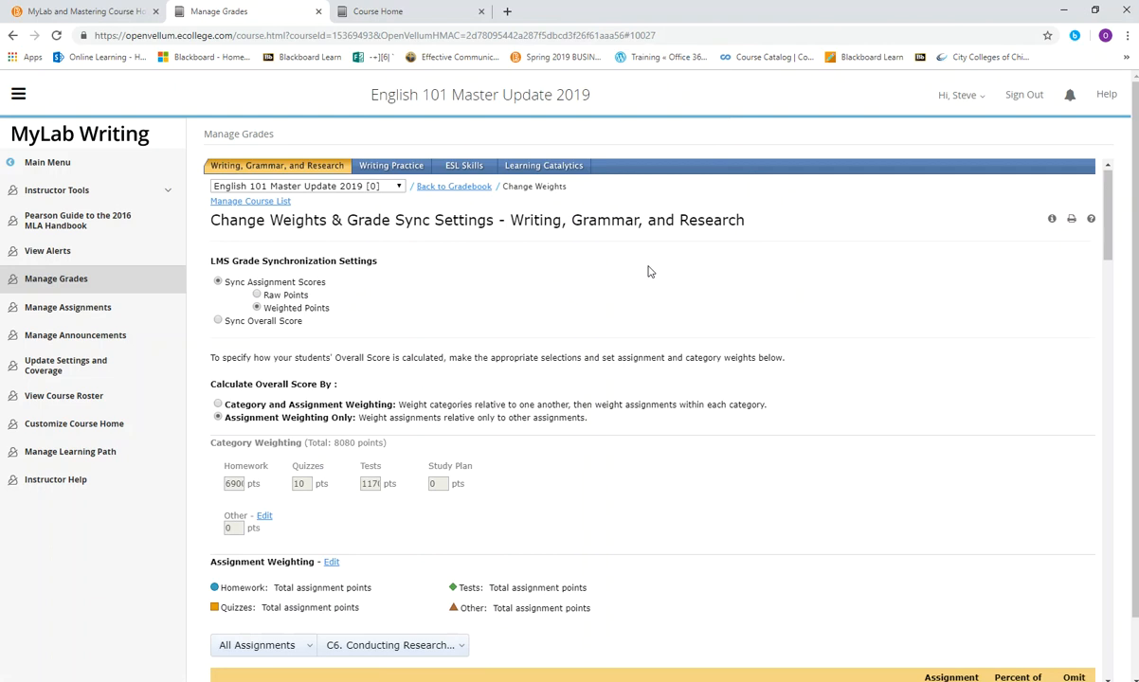
- Filter the assignment weighting list to module C9. Composing Clear and Effective Sentences
scroll(650, 272, "down", 4)
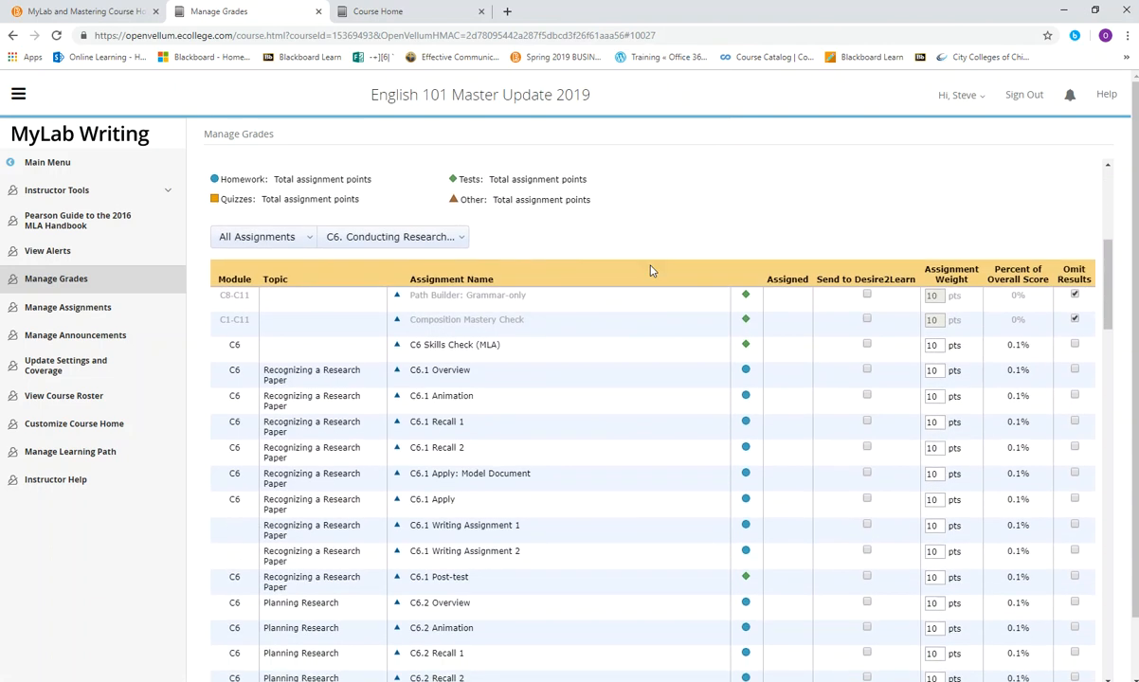
left_click(323, 230)
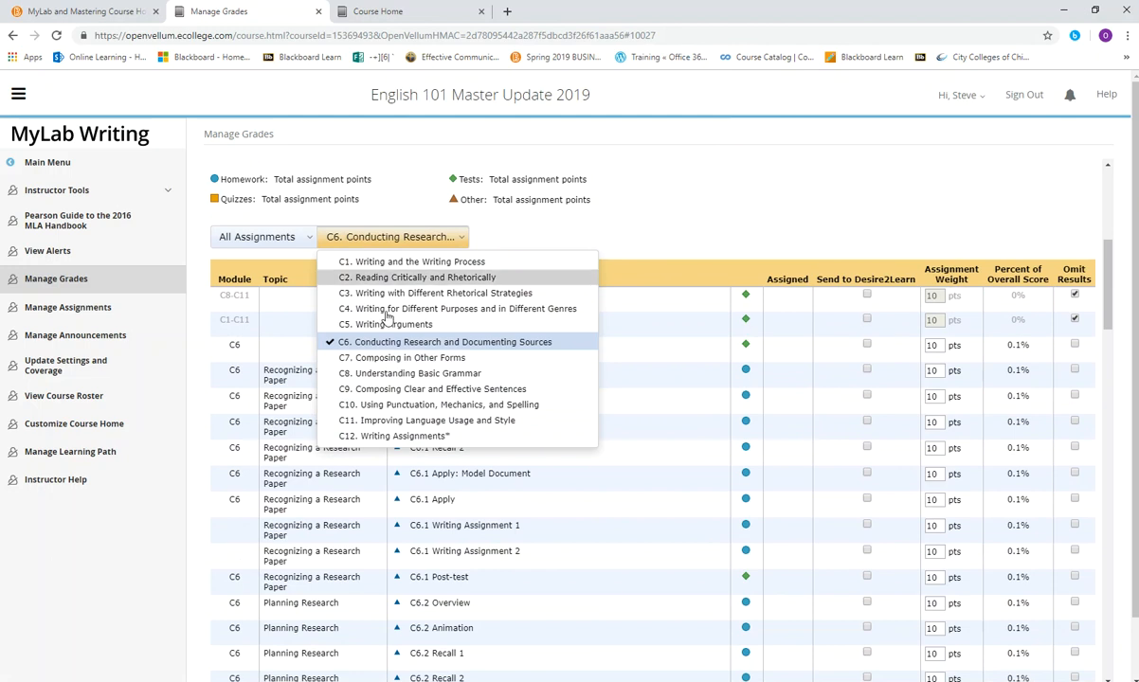
left_click(379, 389)
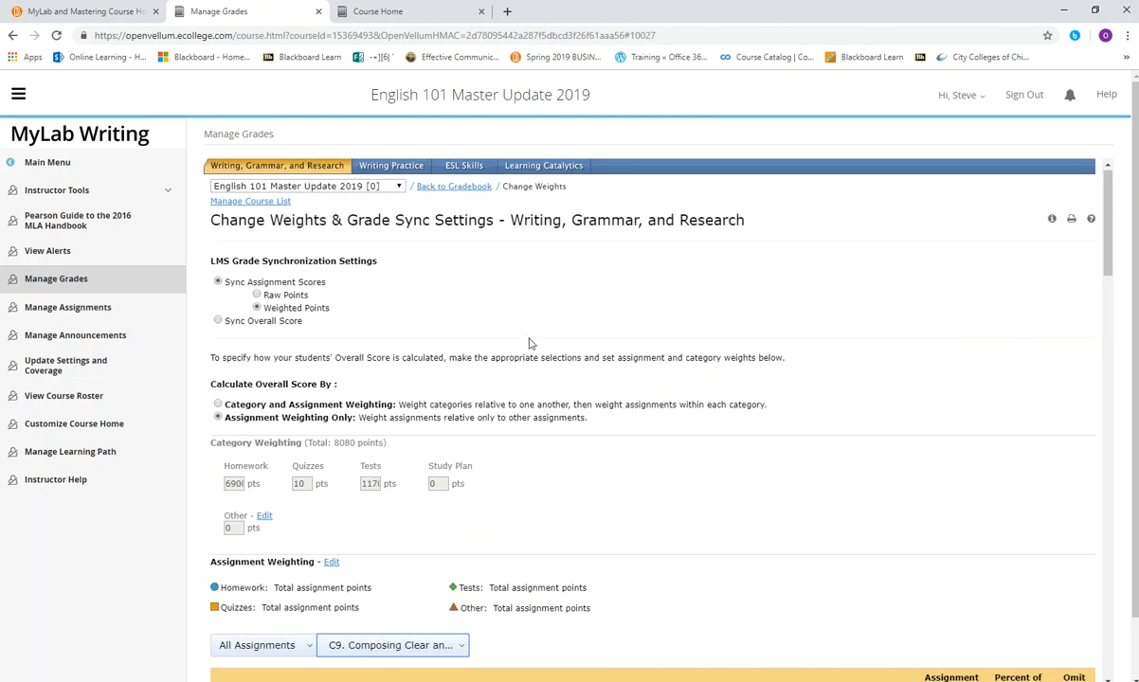
- Highlight the Fragments topic and its C9.2 Post-test, and select that post-test for sending to Desire2Learn
scroll(742, 364, "down", 2)
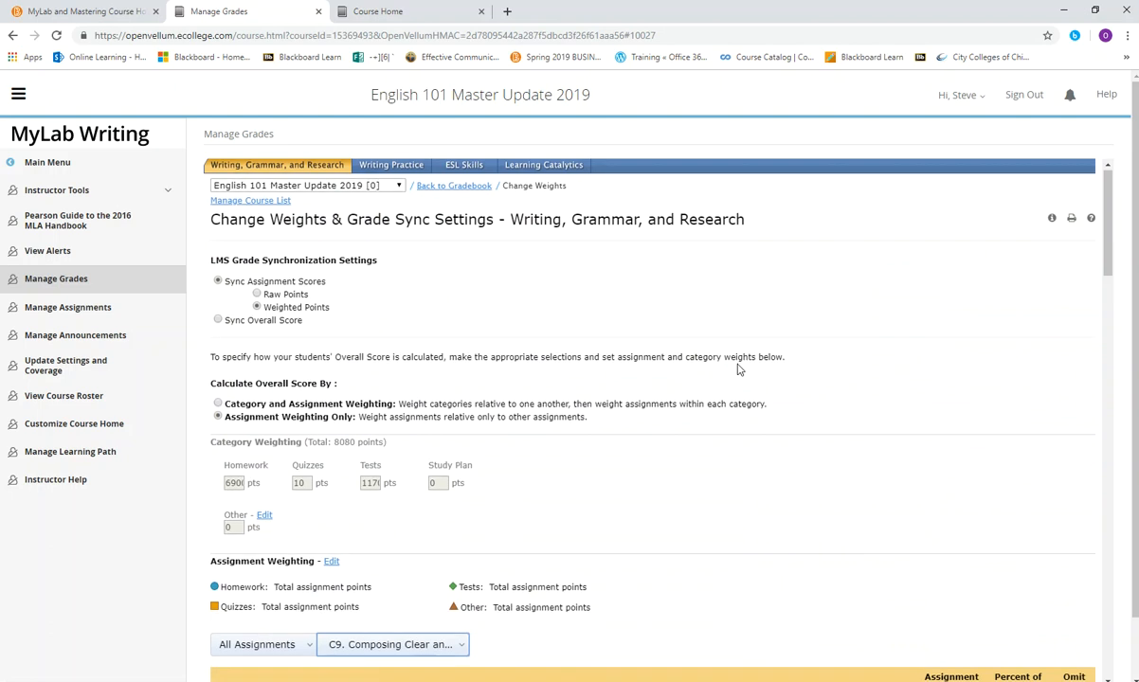
scroll(742, 363, "down", 4)
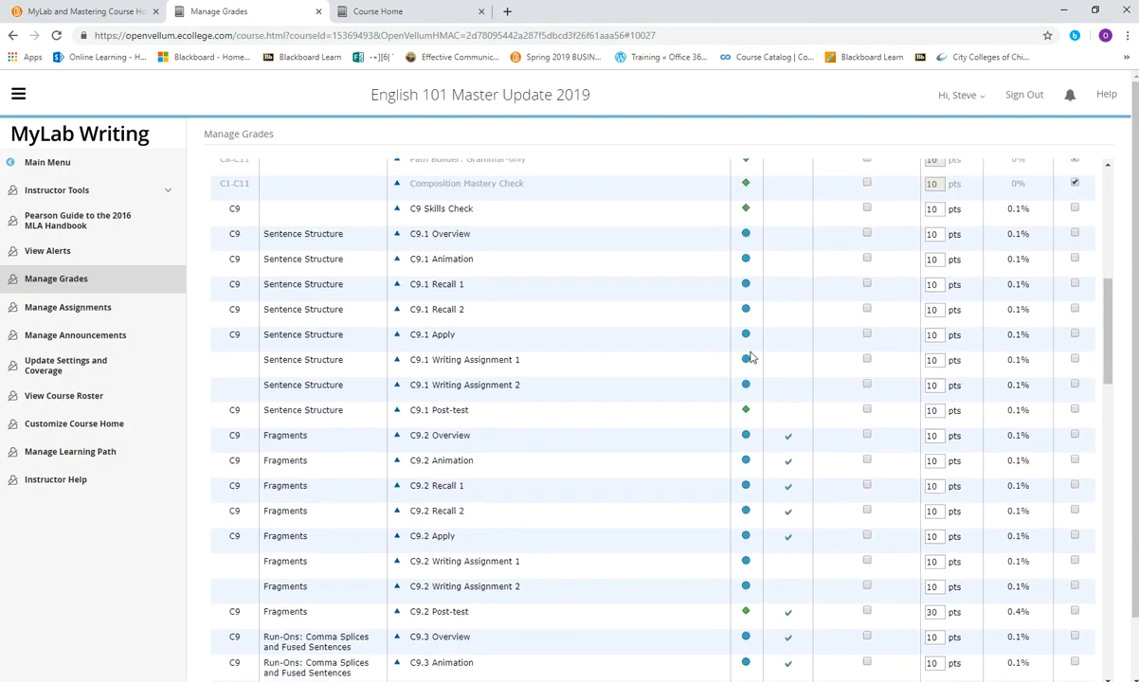
scroll(750, 356, "down", 1)
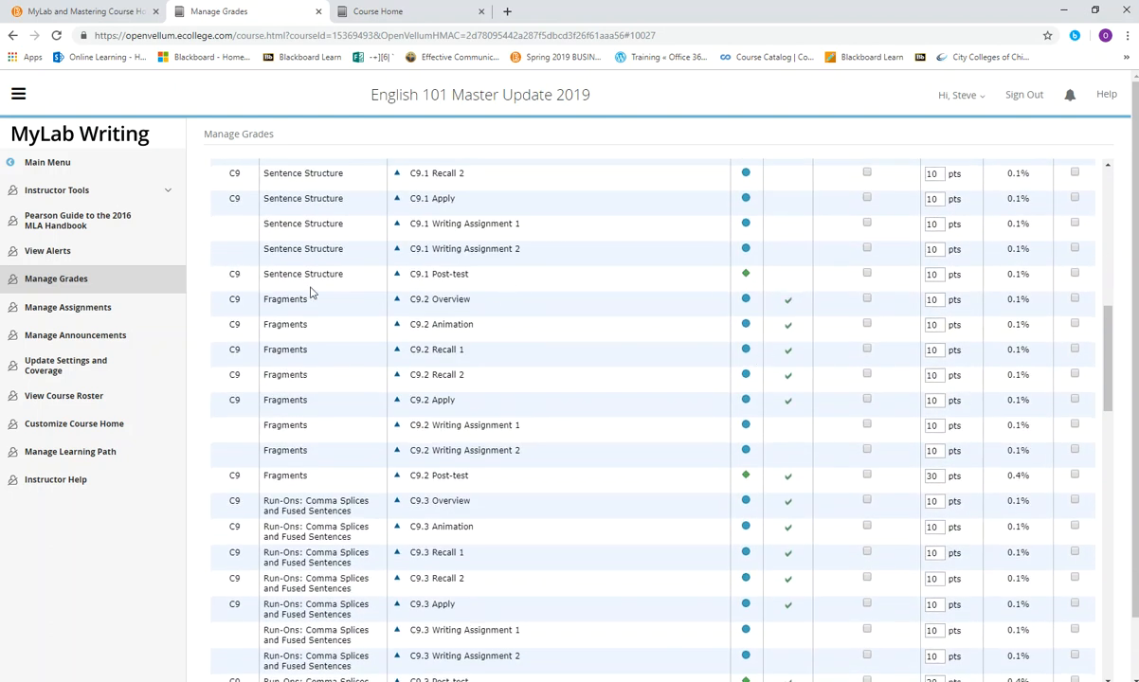
left_click_drag(266, 299, 350, 304)
left_click_drag(410, 481, 514, 489)
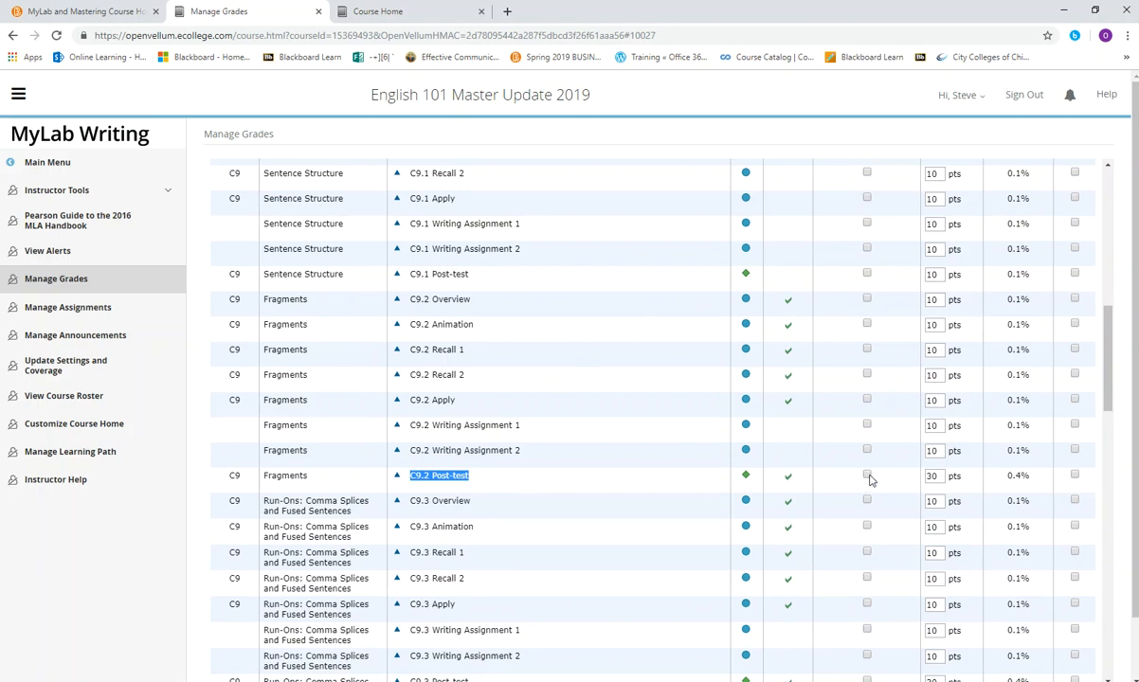
scroll(885, 463, "up", 3)
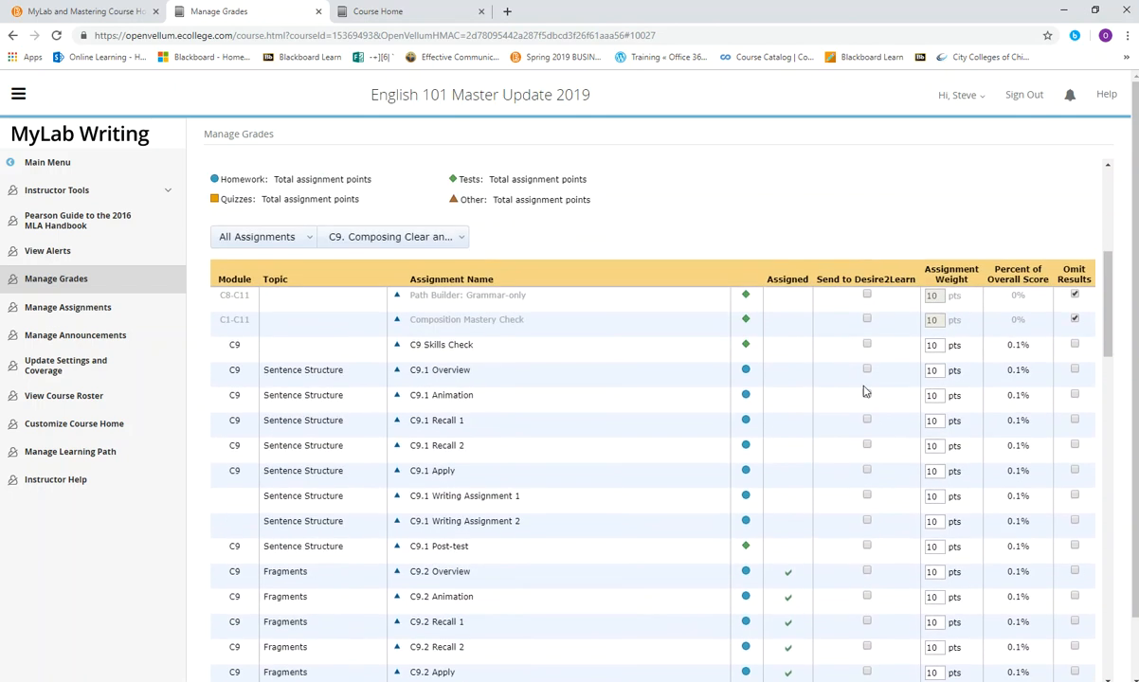
scroll(884, 382, "down", 6)
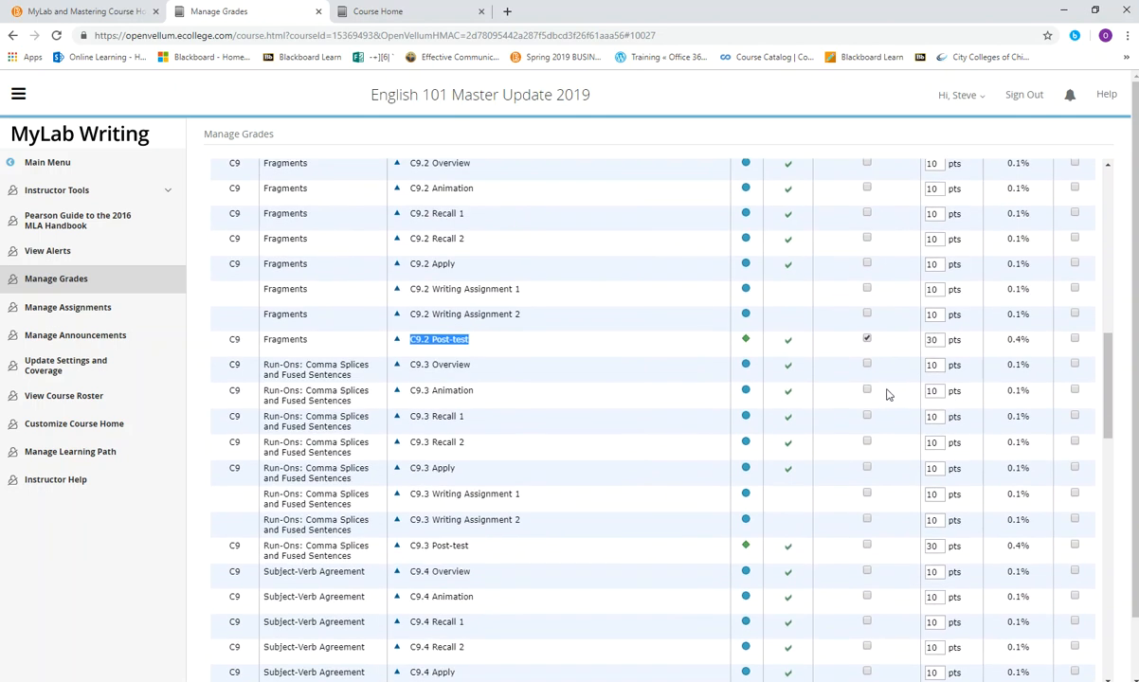
- Select the C9.4 Subject-Verb Agreement and C9.5 Verb Tense, Voice, and Mood post-tests for sending to Desire2Learn
scroll(870, 382, "down", 3)
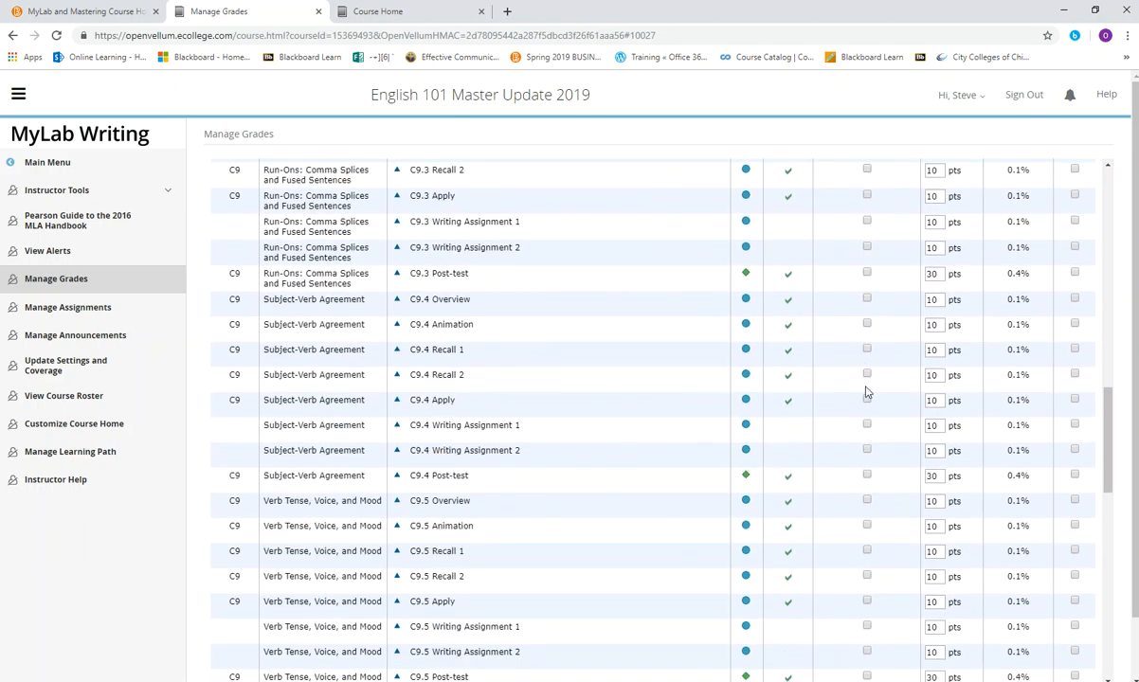
scroll(865, 401, "down", 3)
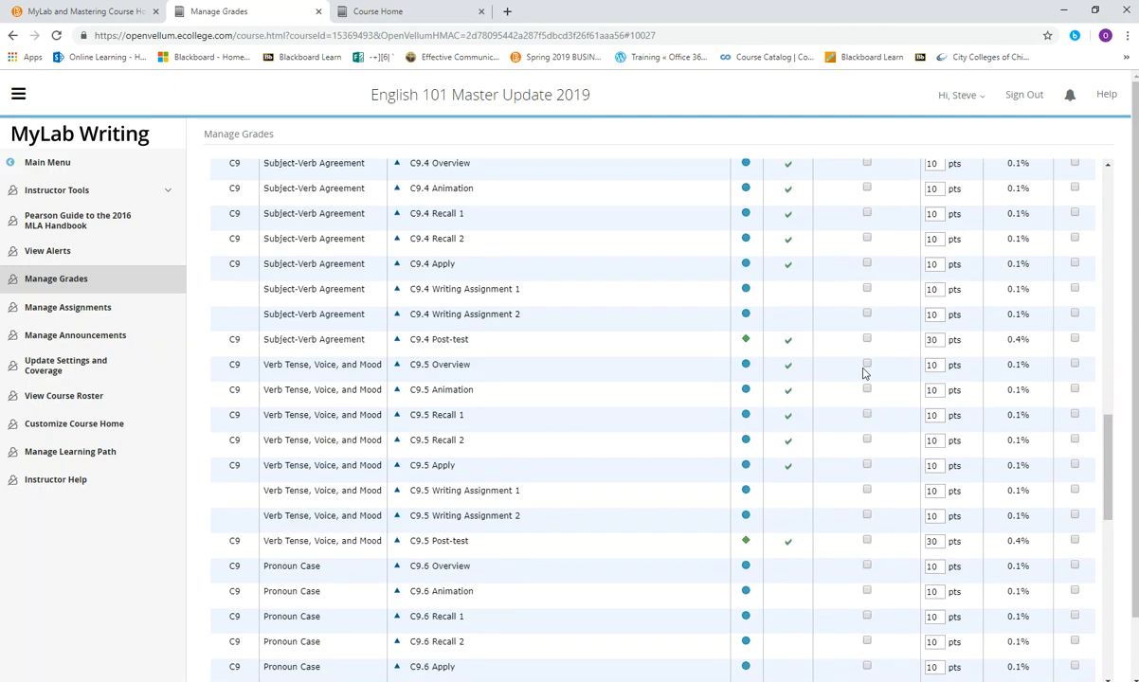
scroll(867, 376, "down", 5)
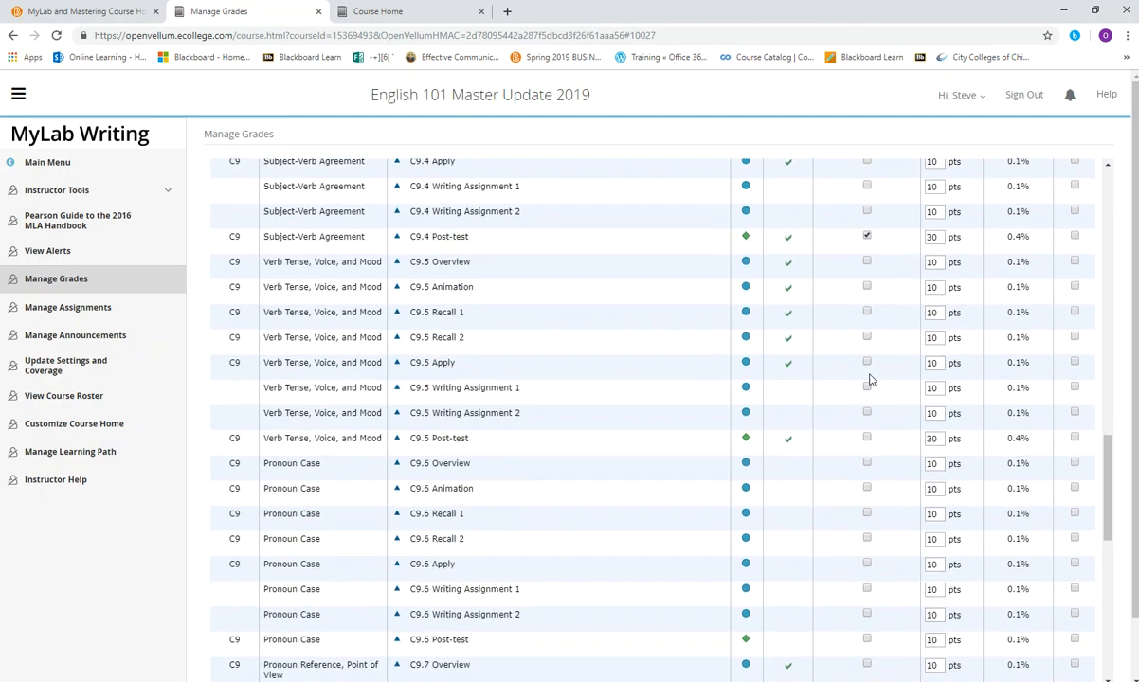
scroll(868, 378, "down", 2)
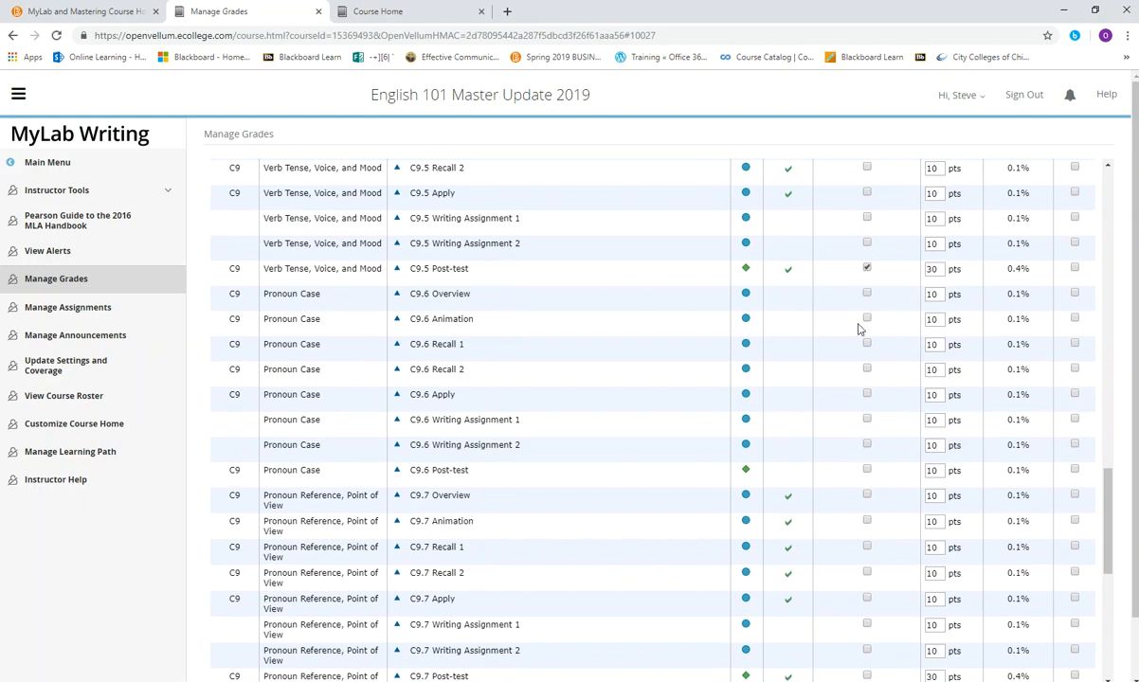
- Select the C9.7 Pronoun Reference, Point of View and C9.8 Pronoun Agreement post-tests for sending to Desire2Learn
scroll(864, 405, "down", 4)
scroll(866, 403, "down", 4)
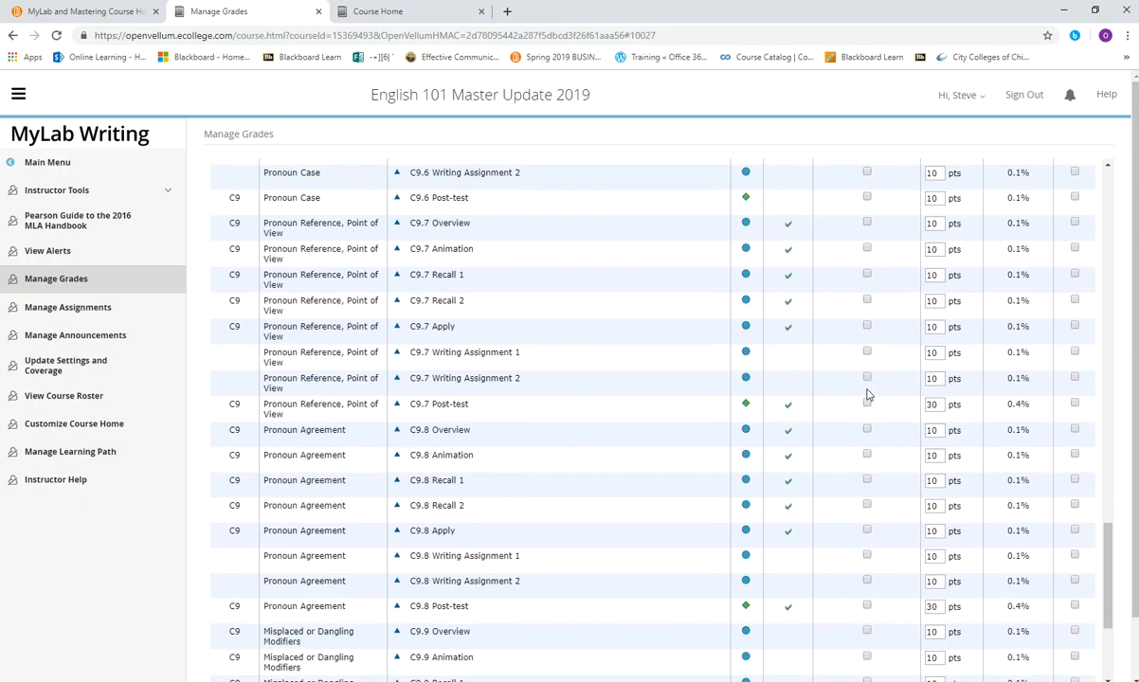
left_click(866, 404)
scroll(867, 406, "down", 6)
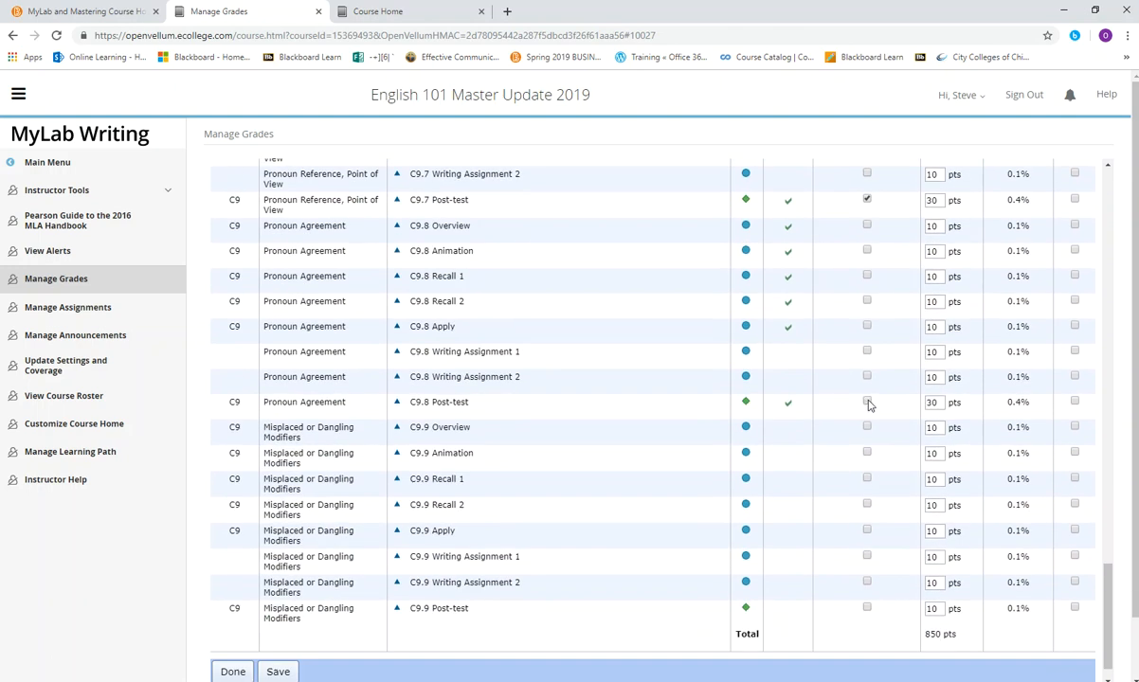
left_click(867, 403)
- Save the module C9 grade sync changes and dismiss the confirmation
scroll(630, 450, "down", 1)
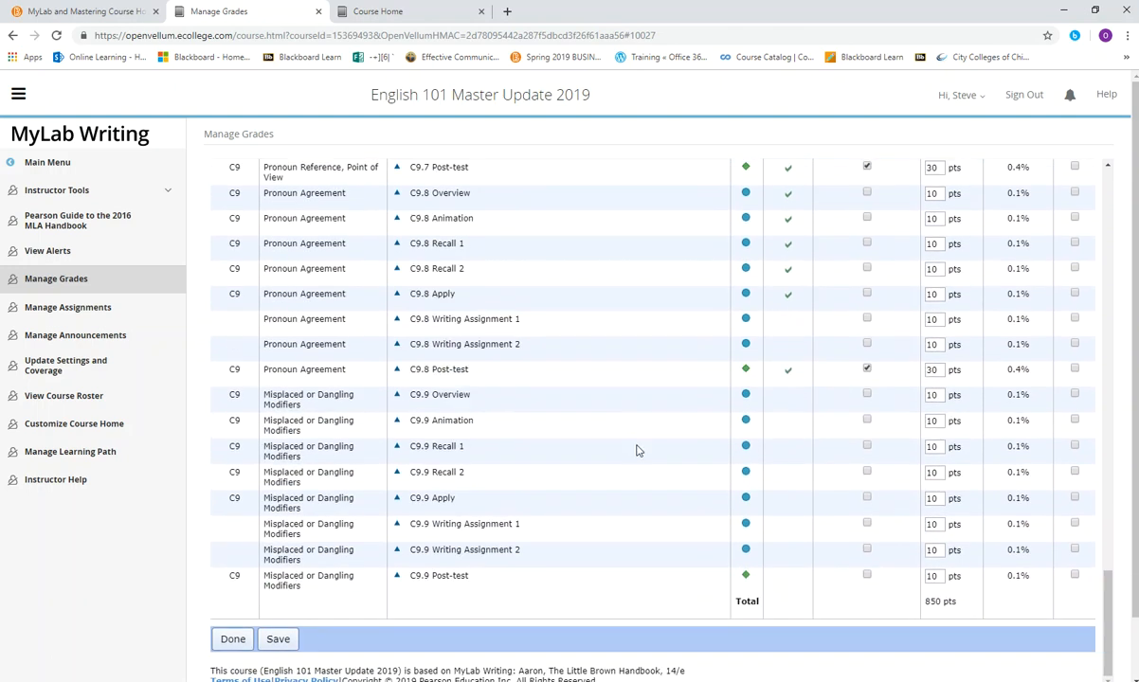
left_click(277, 639)
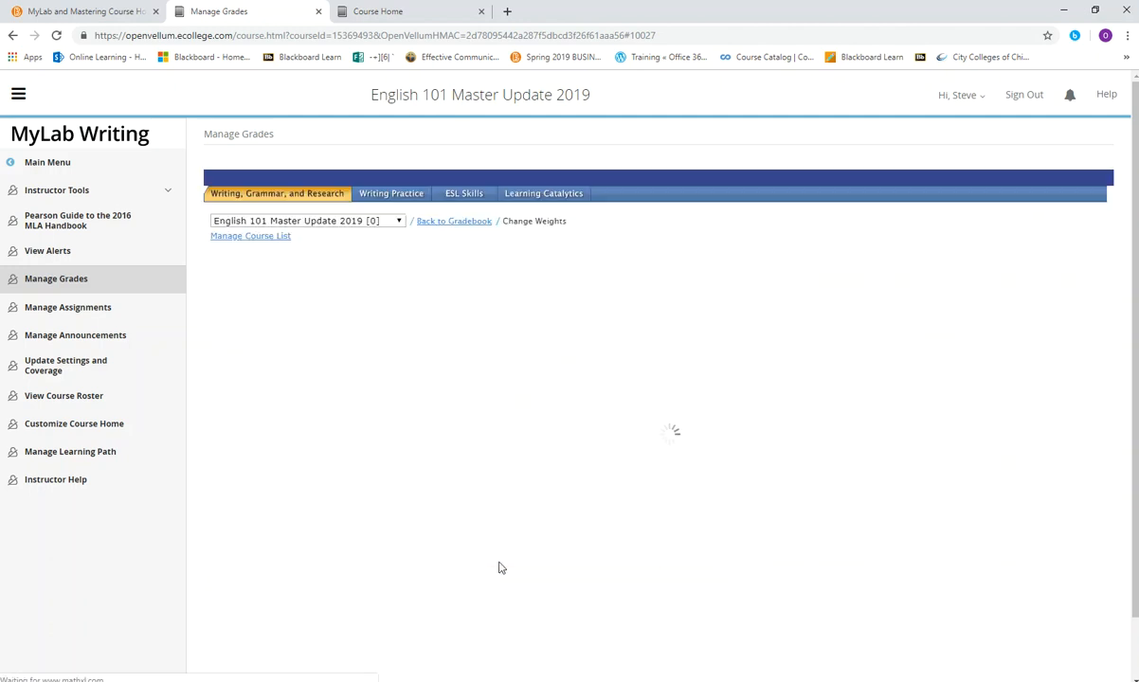
left_click(690, 114)
- Filter the assignment weighting list to module C11. Improving Language Usage and Style
scroll(526, 314, "down", 4)
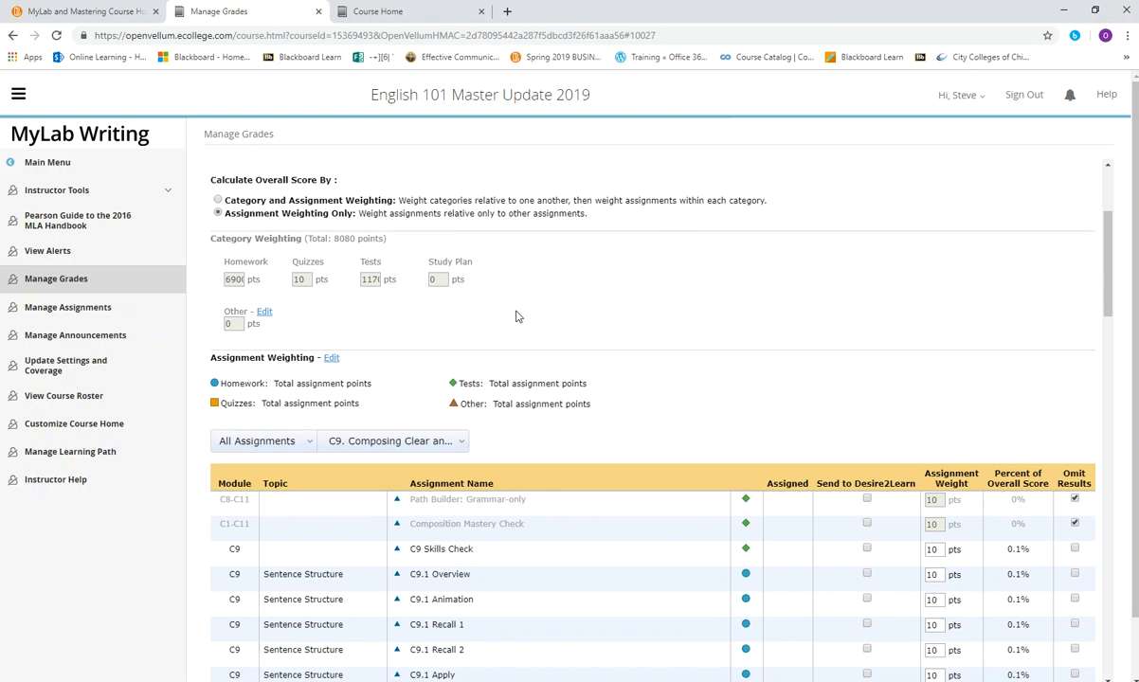
left_click(416, 305)
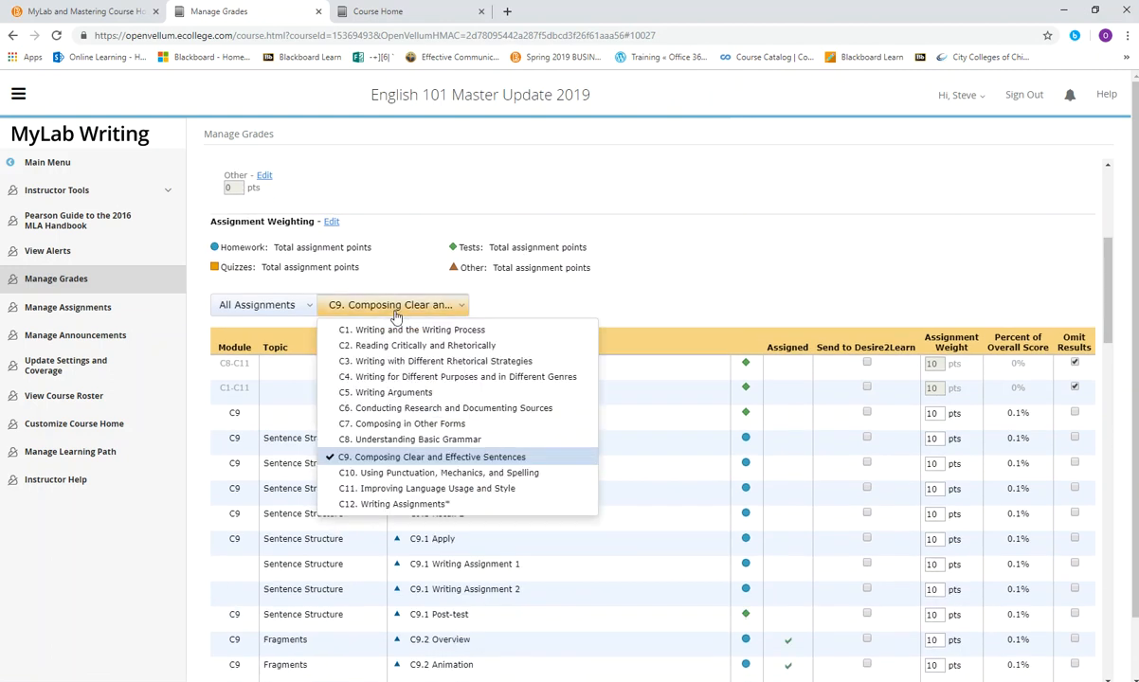
left_click(366, 488)
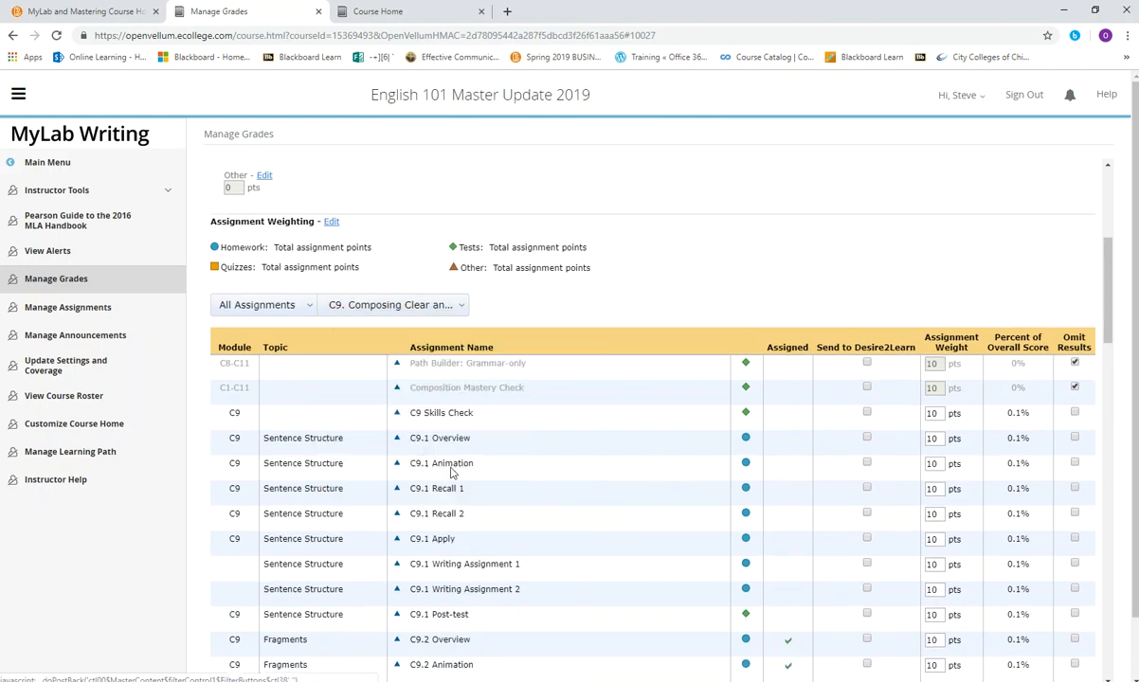
- Highlight the Varying Sentence Structure topic and its C11.4 Post-test, and select that post-test for sending to Desire2Learn
scroll(696, 299, "down", 5)
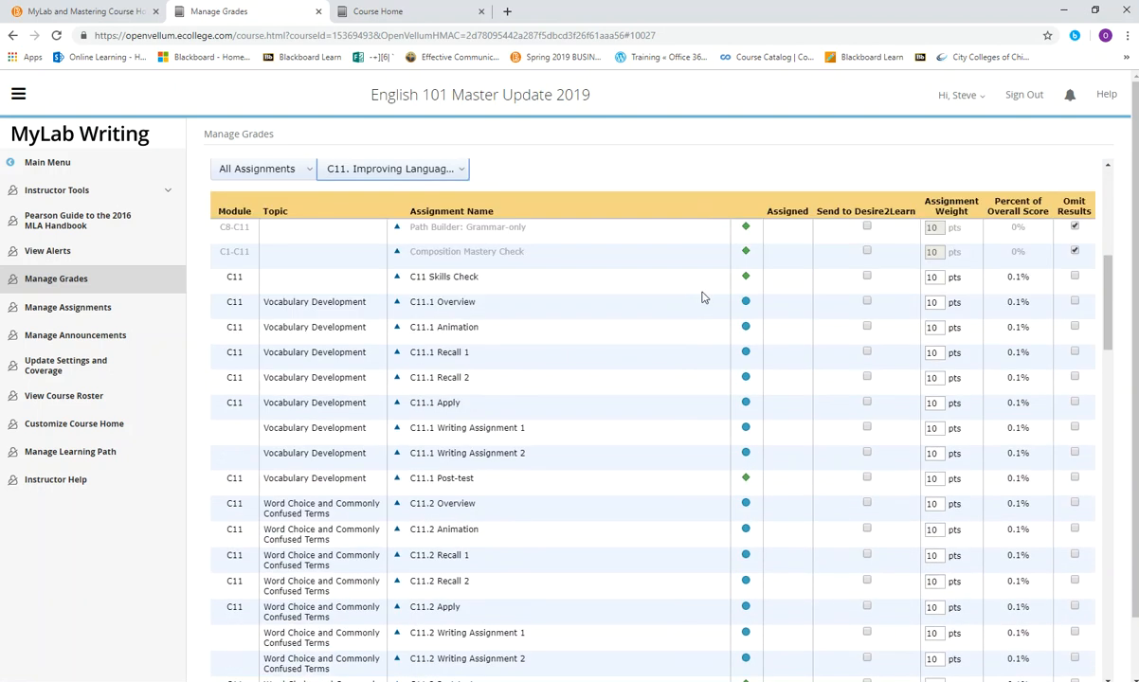
scroll(702, 298, "down", 9)
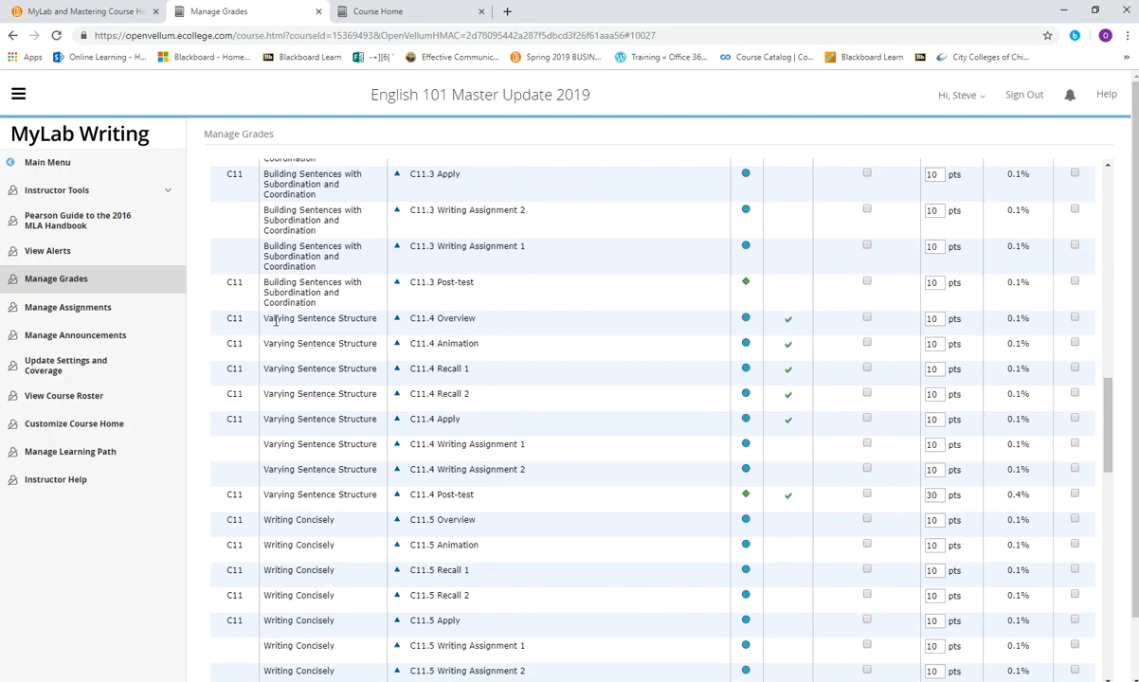
left_click_drag(275, 321, 380, 325)
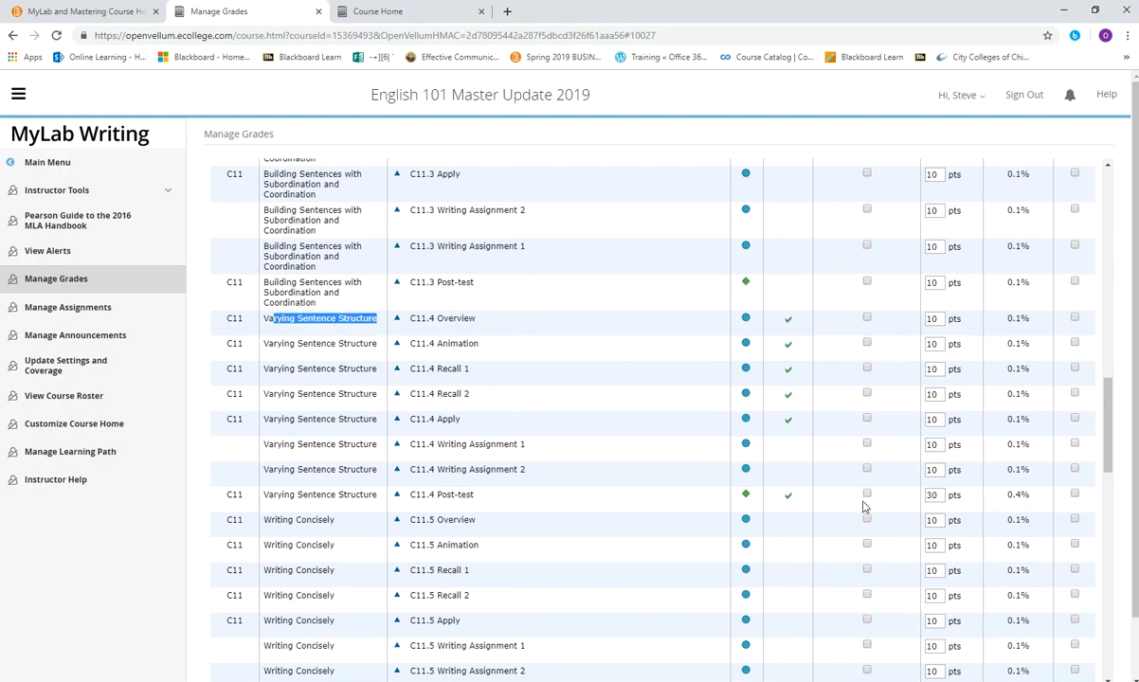
left_click(410, 500)
left_click_drag(410, 501, 474, 496)
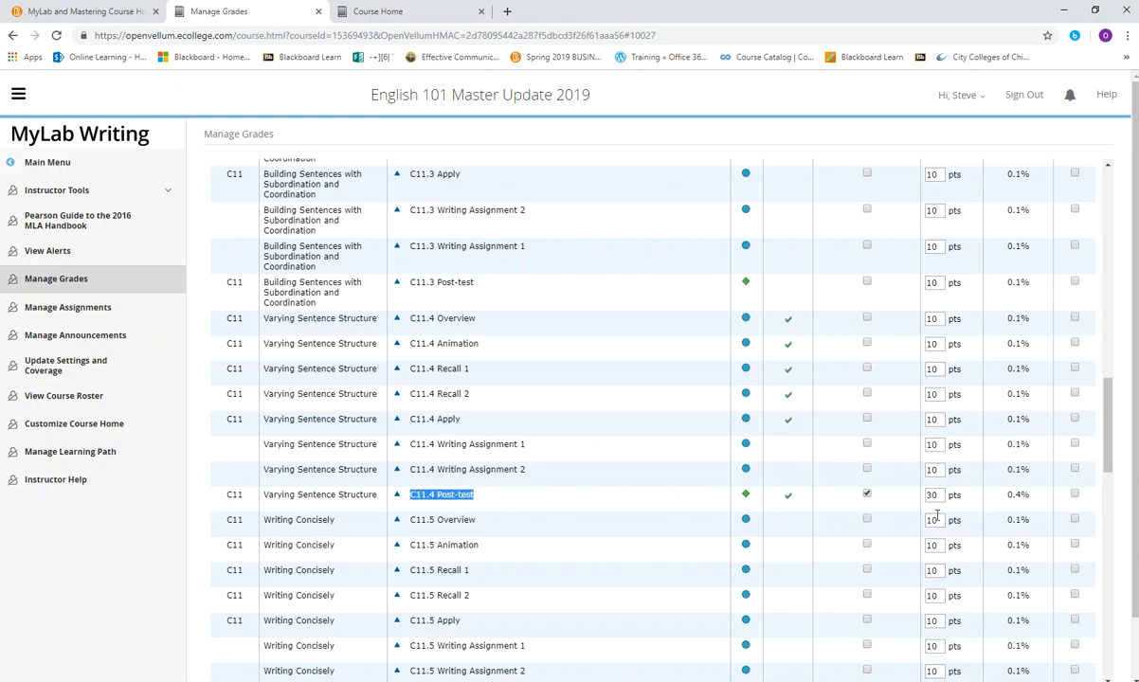
- Save the module C11 grade sync changes and dismiss the confirmation
scroll(915, 509, "down", 10)
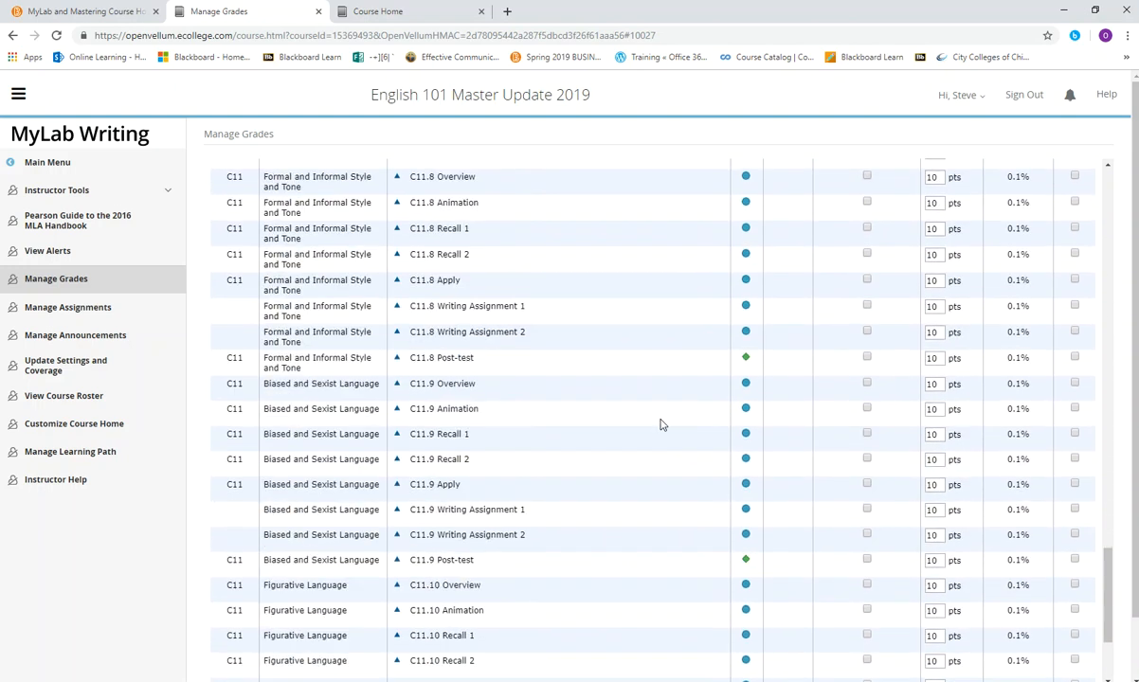
scroll(662, 424, "down", 5)
left_click(278, 571)
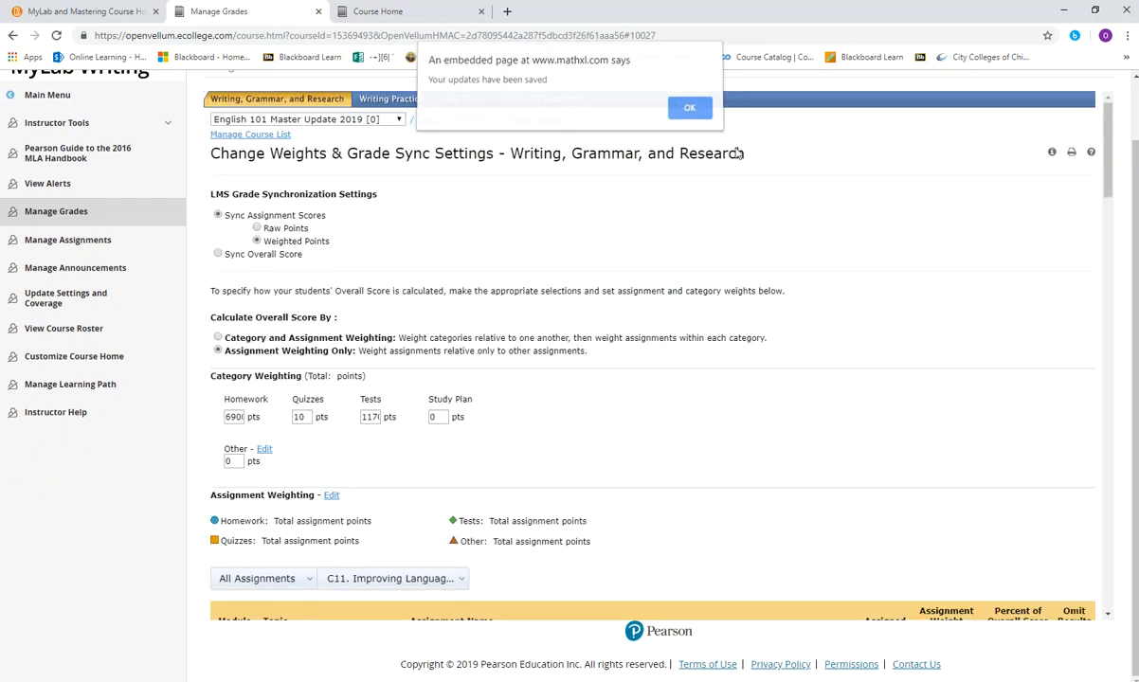
key("Return")
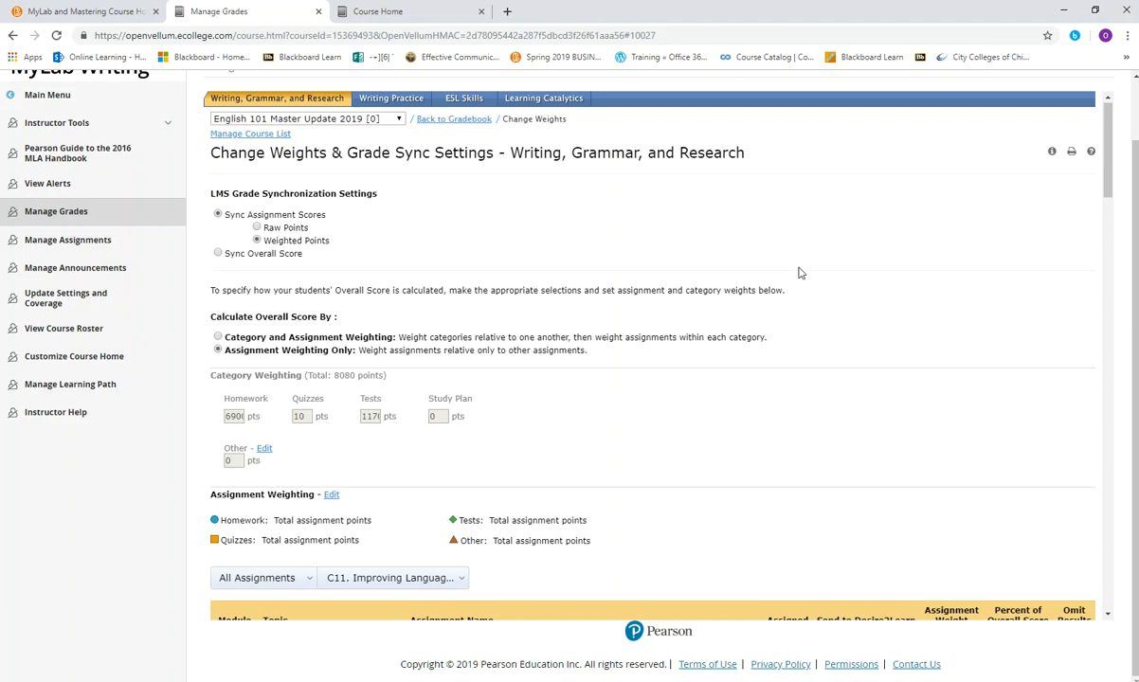
- Finish editing the weights and grade sync settings and return to the Manage Grades overview
scroll(330, 300, "down", 5)
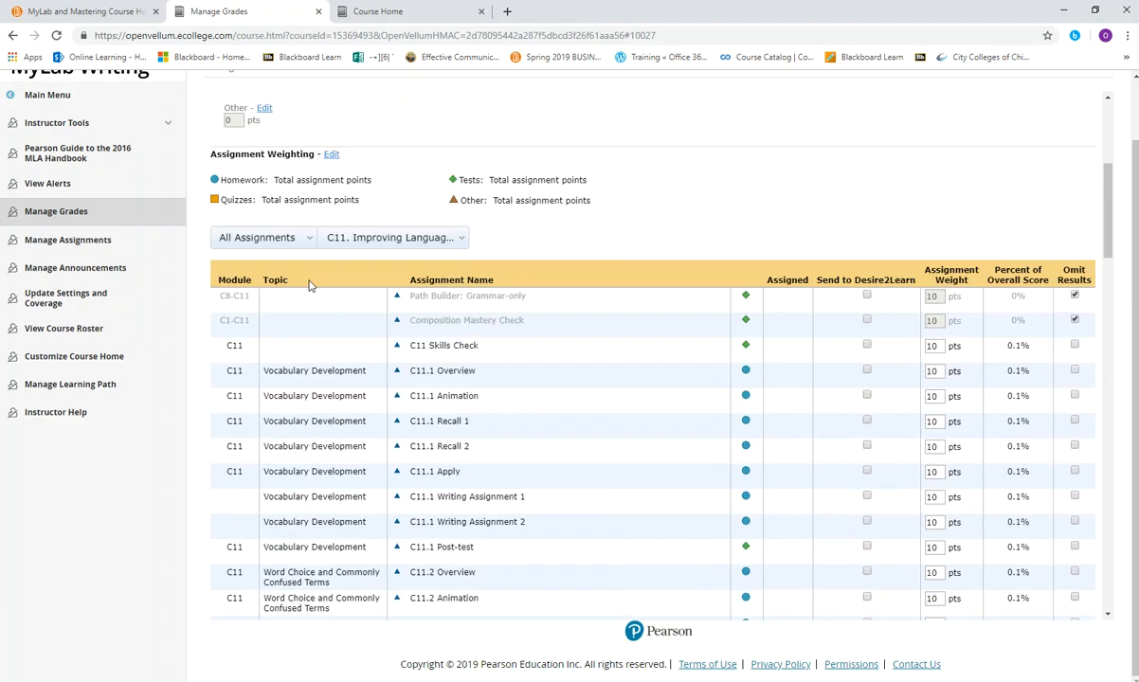
scroll(310, 280, "down", 2)
scroll(310, 280, "down", 15)
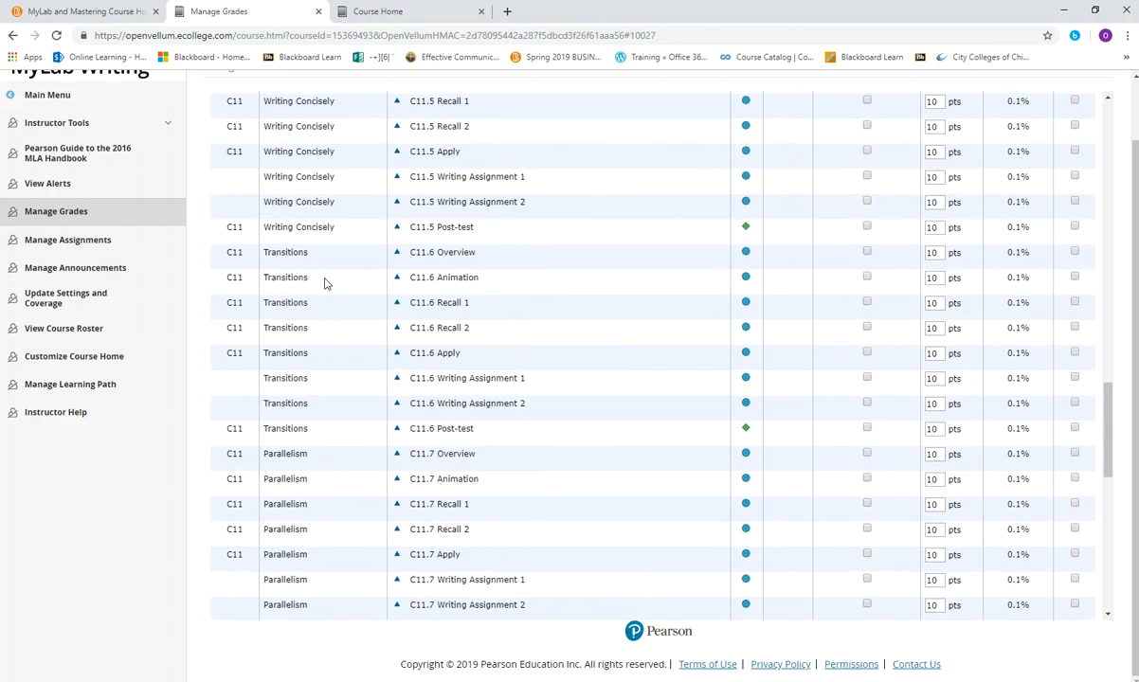
scroll(329, 286, "down", 4)
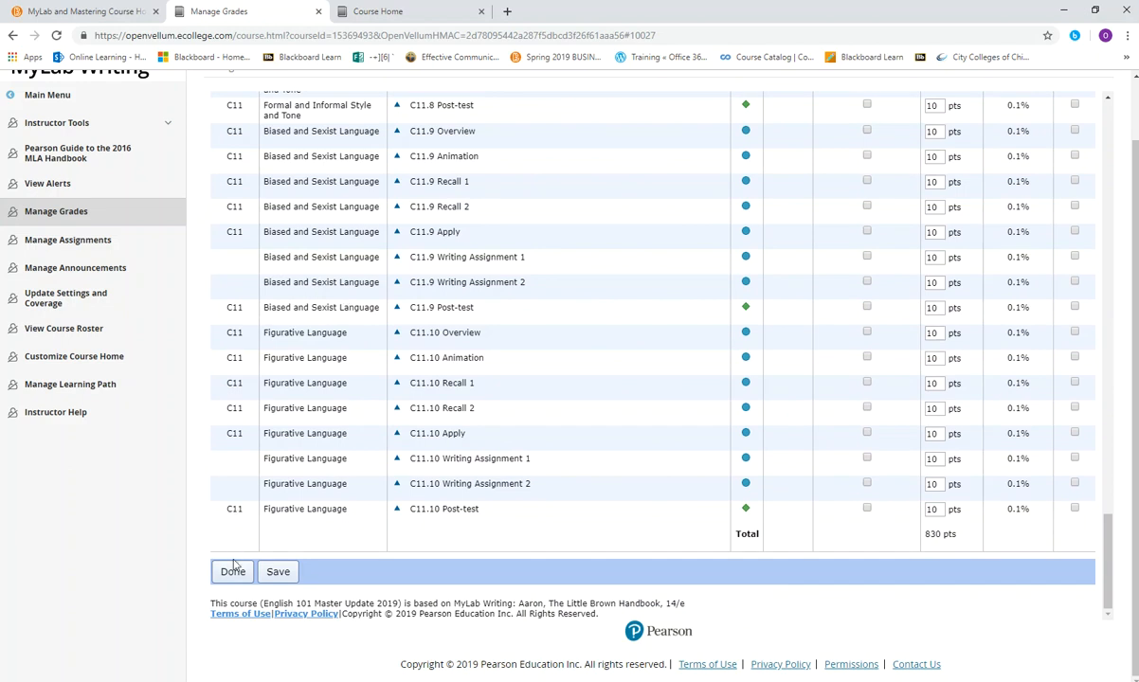
left_click(232, 572)
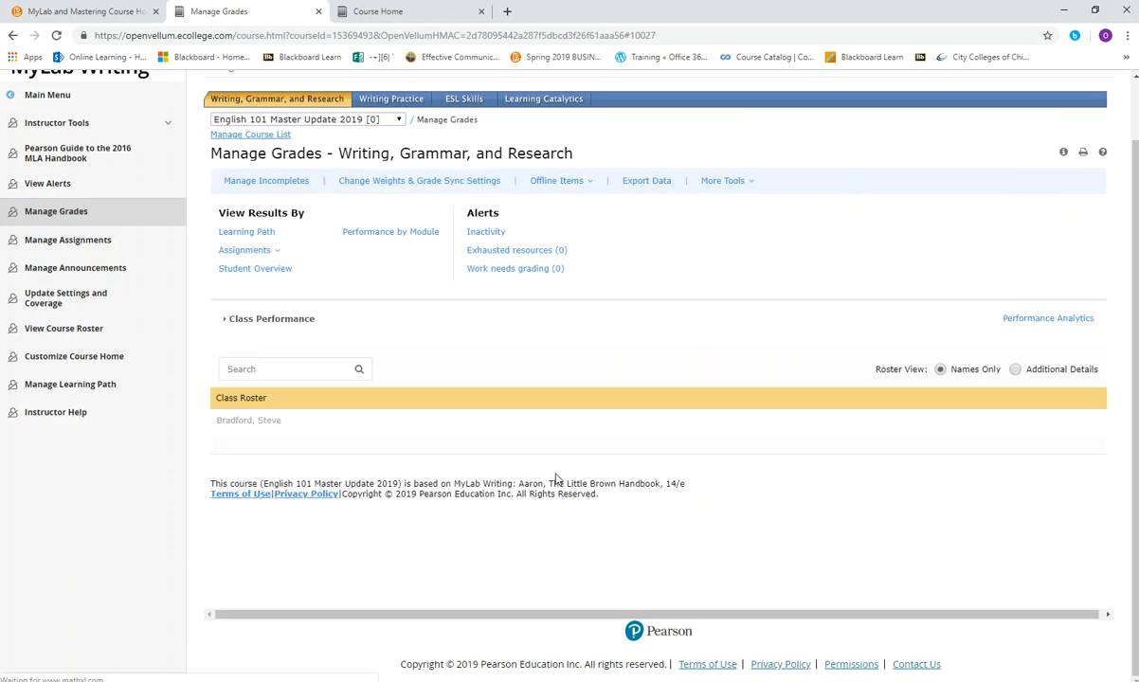